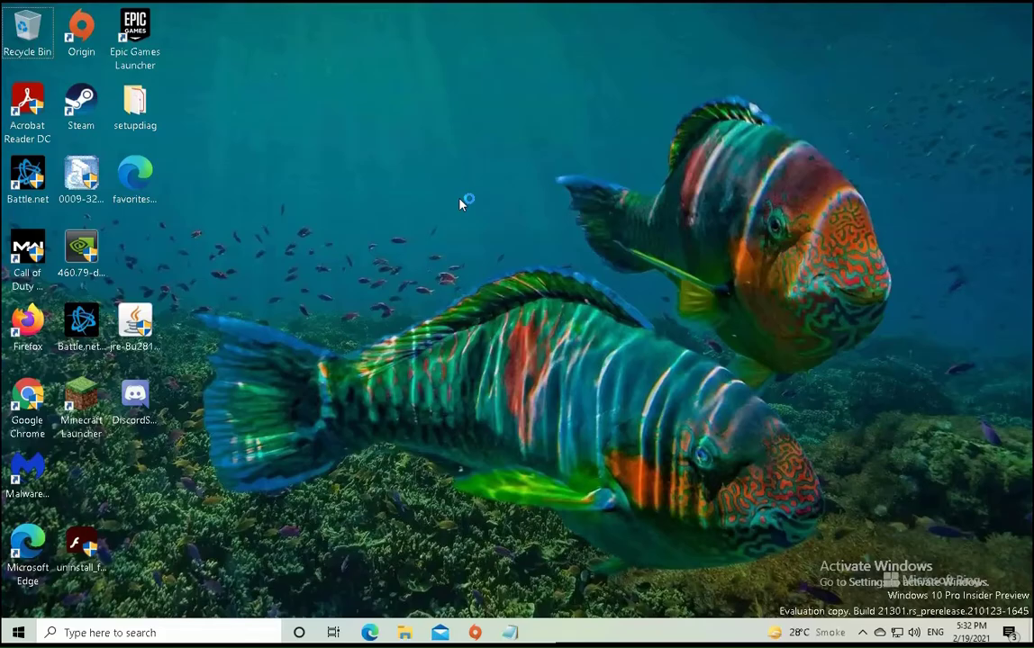
# - Restart the Windows Explorer process from Task Manager, reached through Ctrl+Alt+Del
pyautogui.hotkey('ctrl', 'alt', 'Delete')
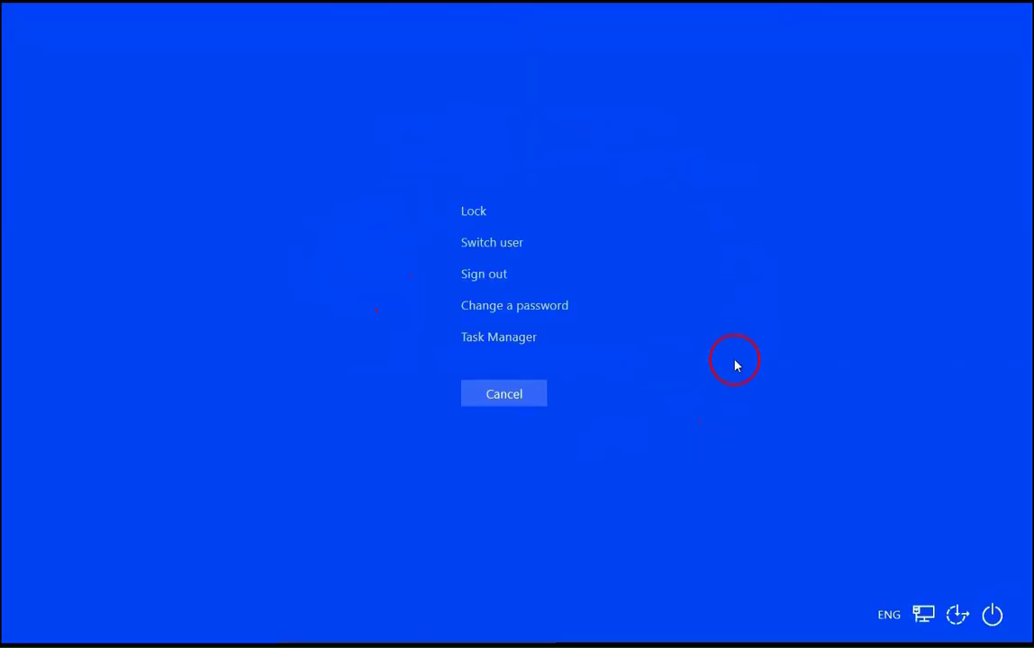
pyautogui.click(523, 341)
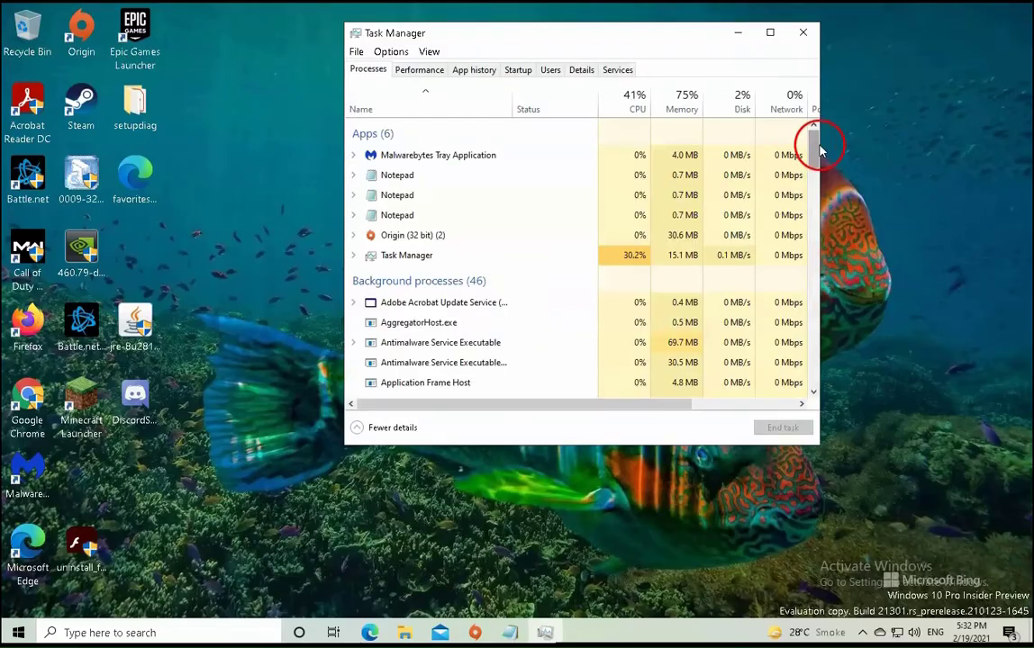
pyautogui.moveTo(816, 155); pyautogui.dragTo(808, 369)
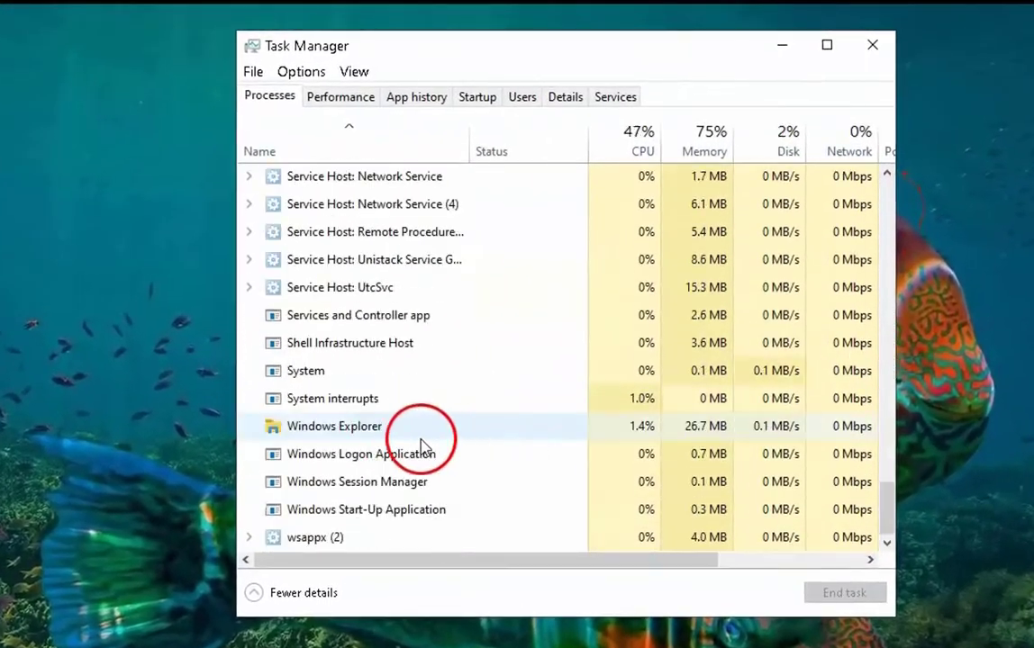
pyautogui.click(353, 427)
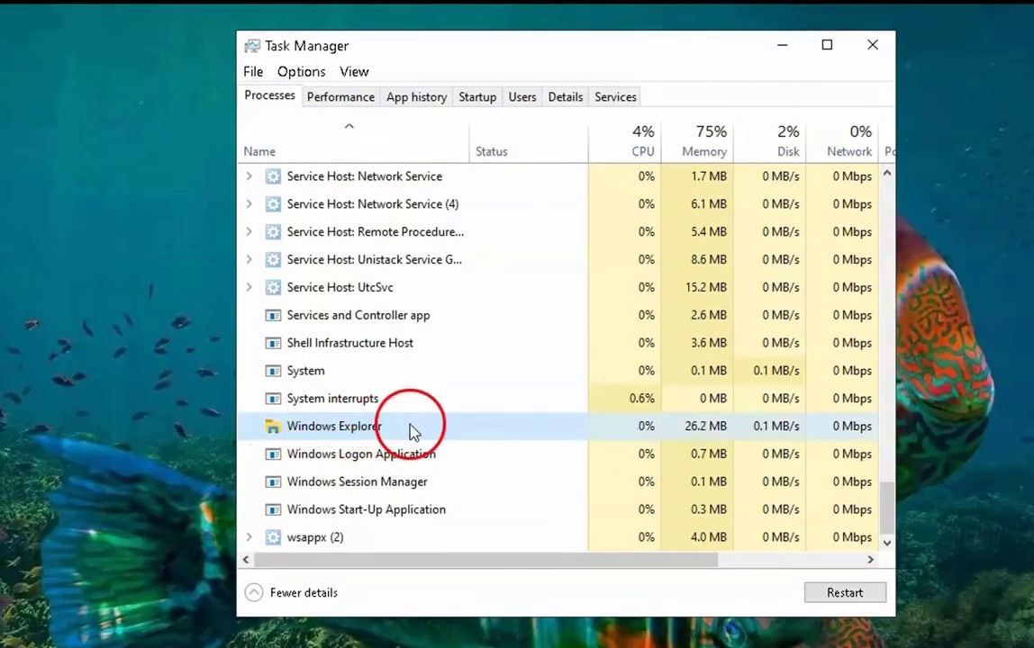
pyautogui.click(844, 593)
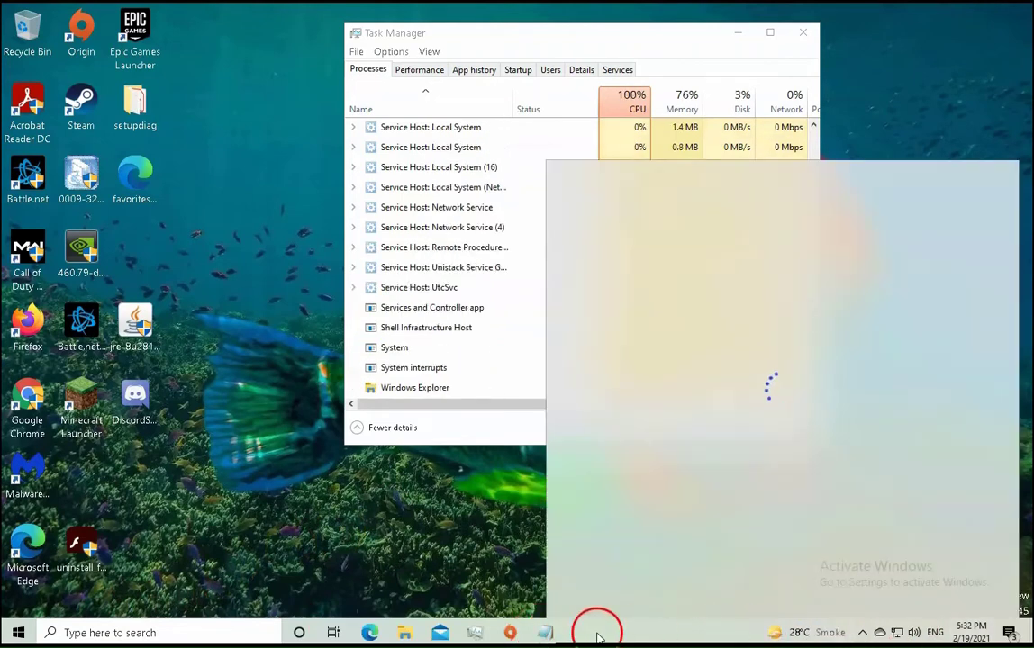
# - Run cmd as a new Task Manager task with administrative privileges
pyautogui.scroll(1, 491, 396)
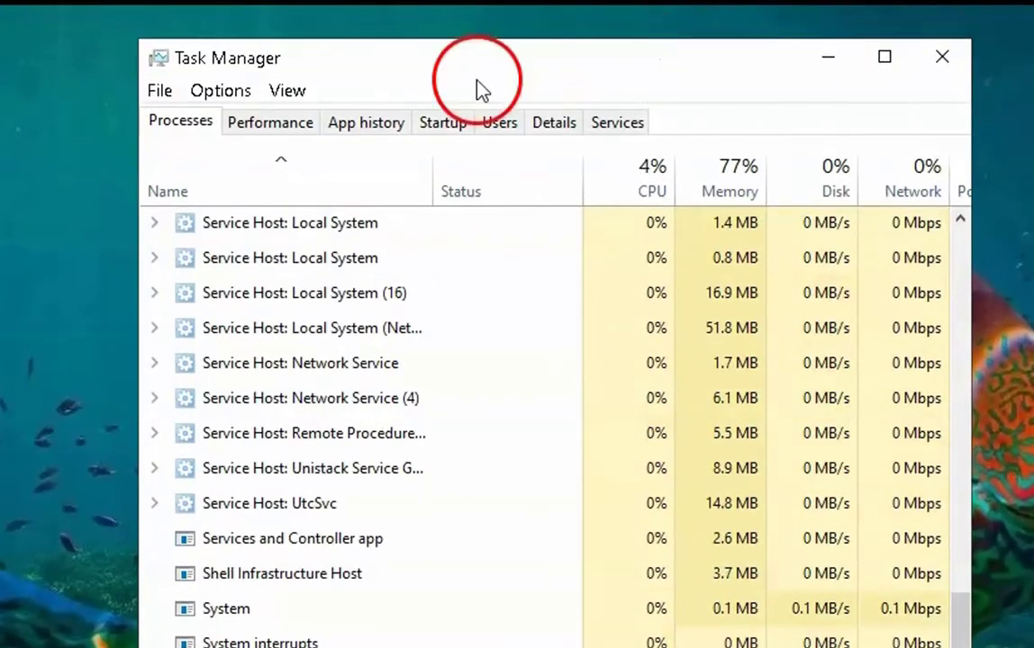
pyautogui.click(162, 96)
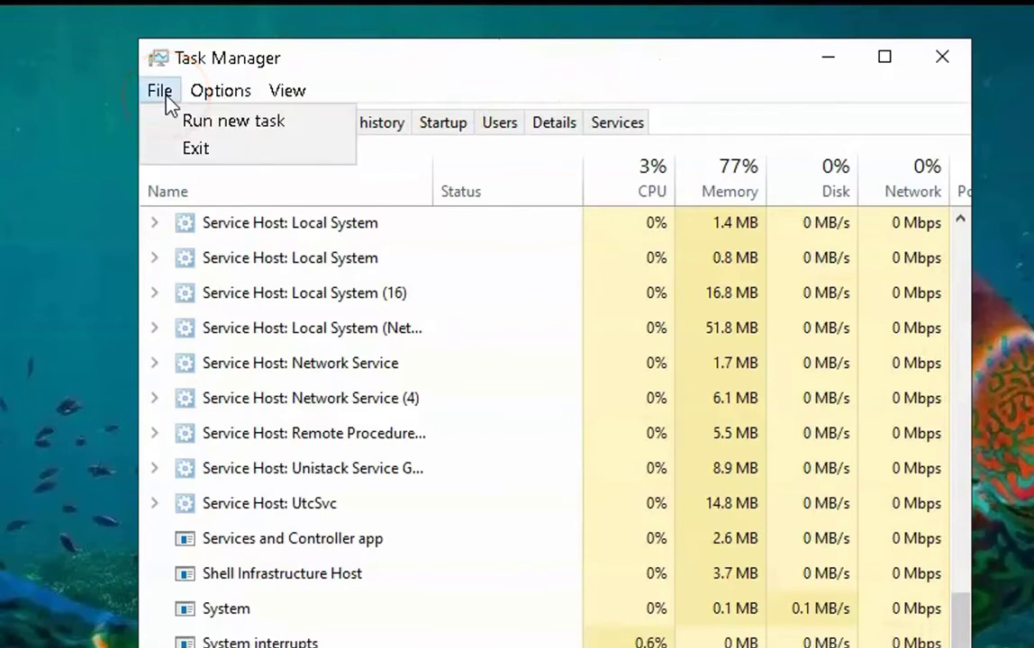
pyautogui.click(259, 123)
pyautogui.click(288, 245)
pyautogui.moveTo(289, 245); pyautogui.dragTo(232, 247)
pyautogui.click(304, 245)
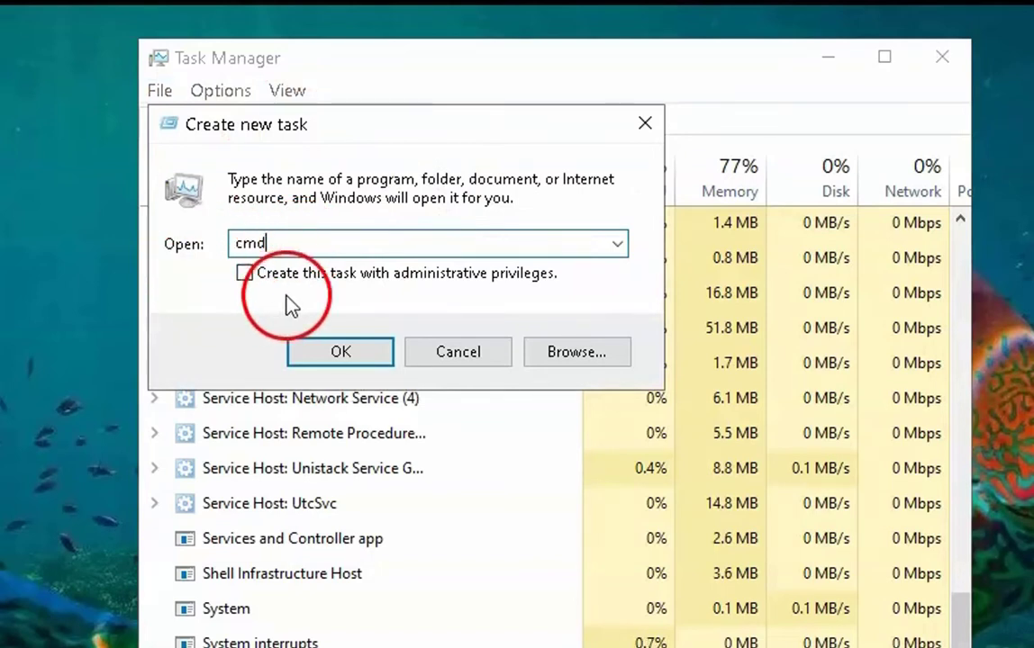
pyautogui.click(246, 274)
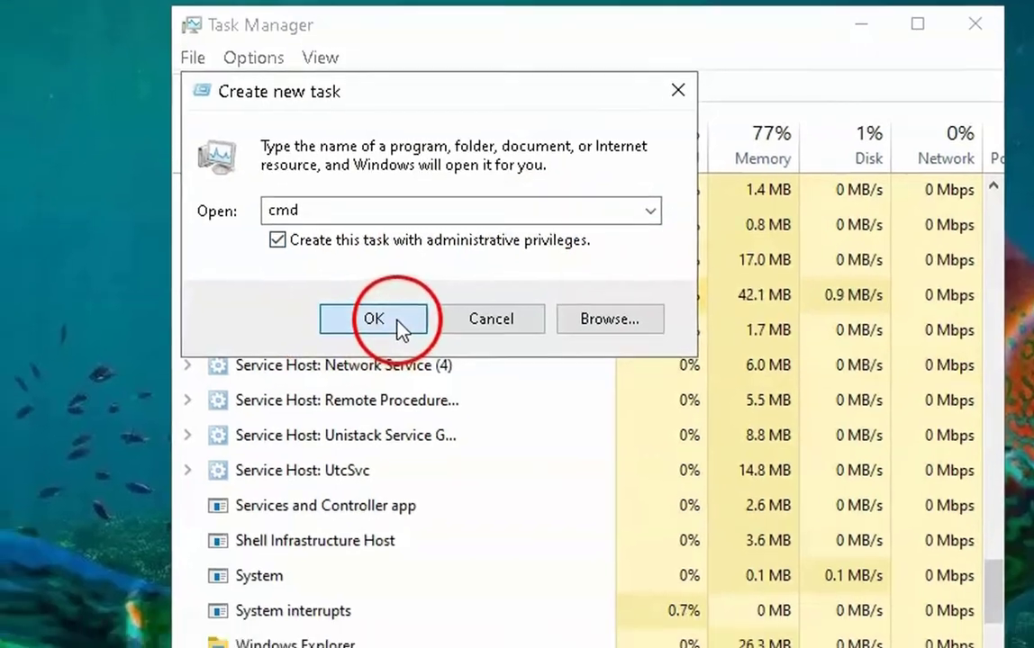
pyautogui.click(363, 355)
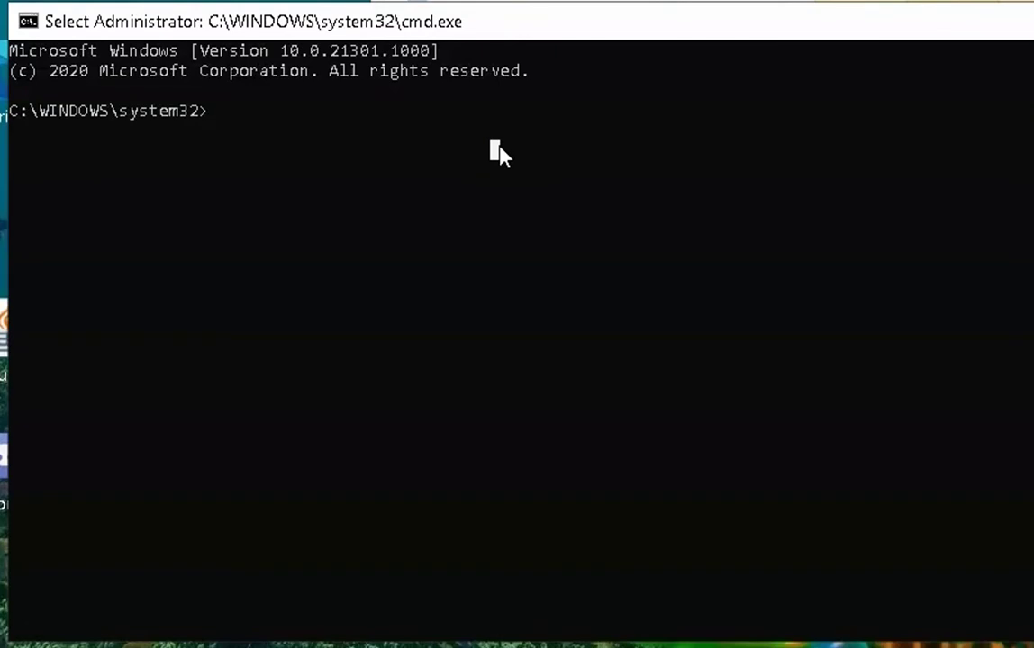
# - Run sfc /scannow in the administrator Command Prompt to start the system file scan
pyautogui.write('sfc /scan')
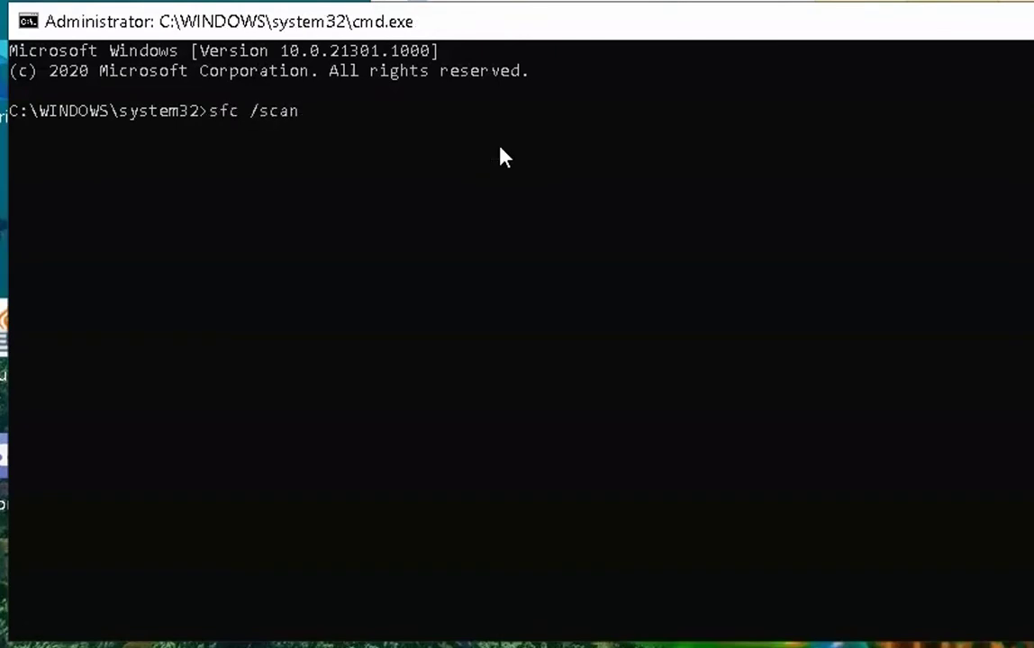
pyautogui.write('now')
pyautogui.press('Return')
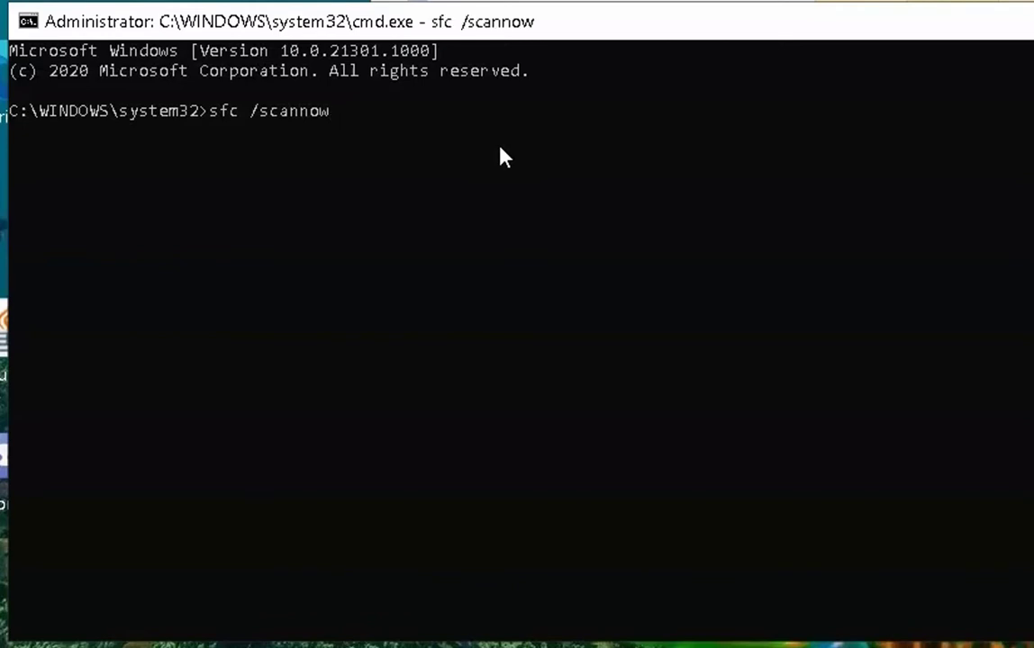
pyautogui.click(239, 192)
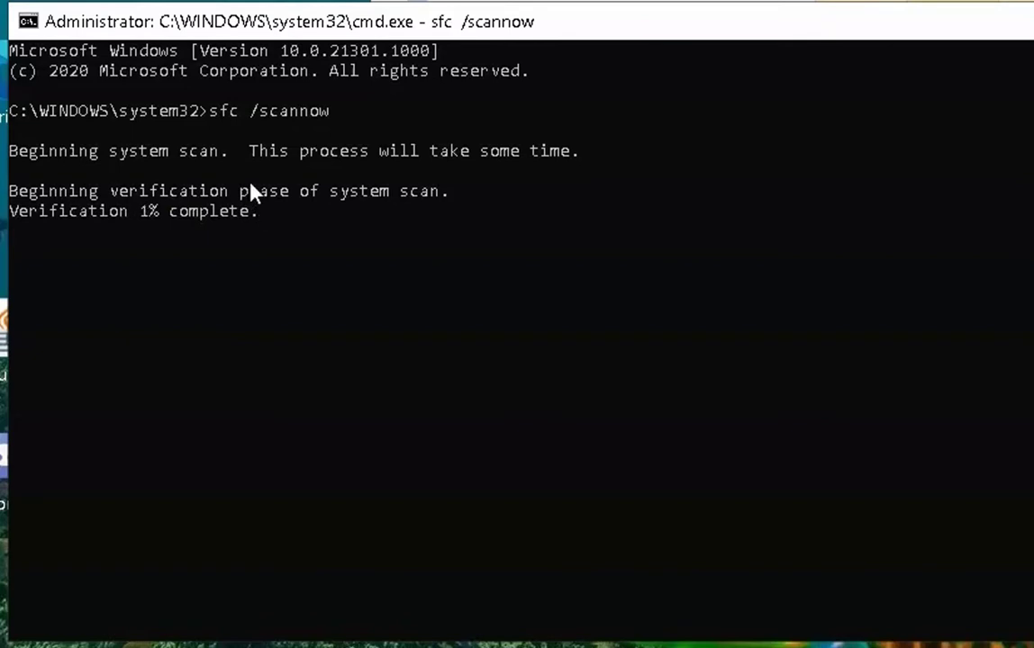
pyautogui.click(978, 127)
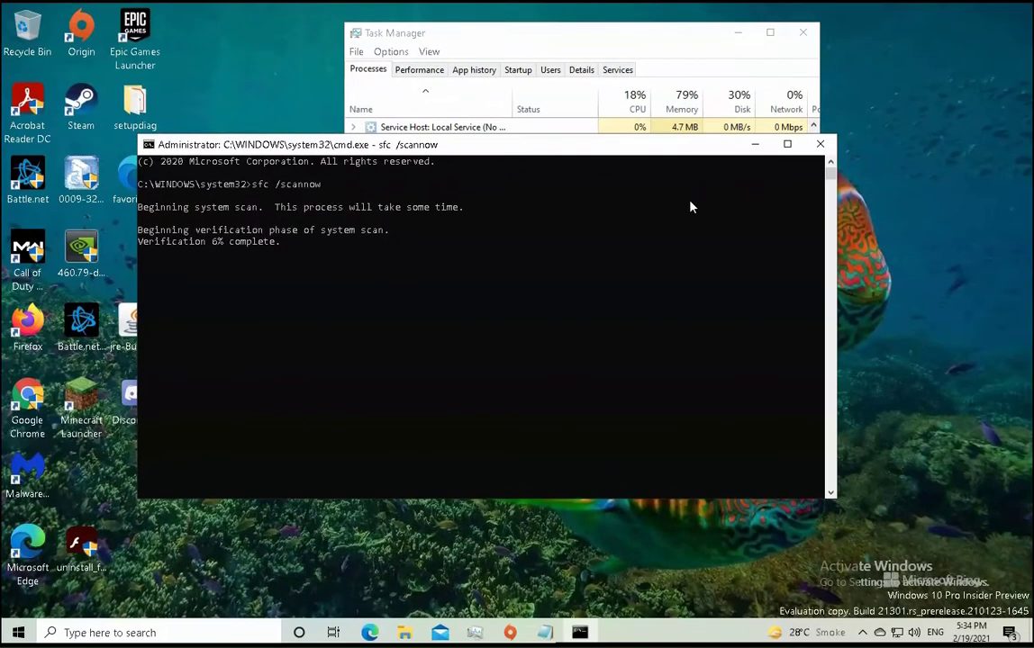
# - Launch a second cmd task with administrative privileges from Task Manager's Run new task
pyautogui.click(874, 185)
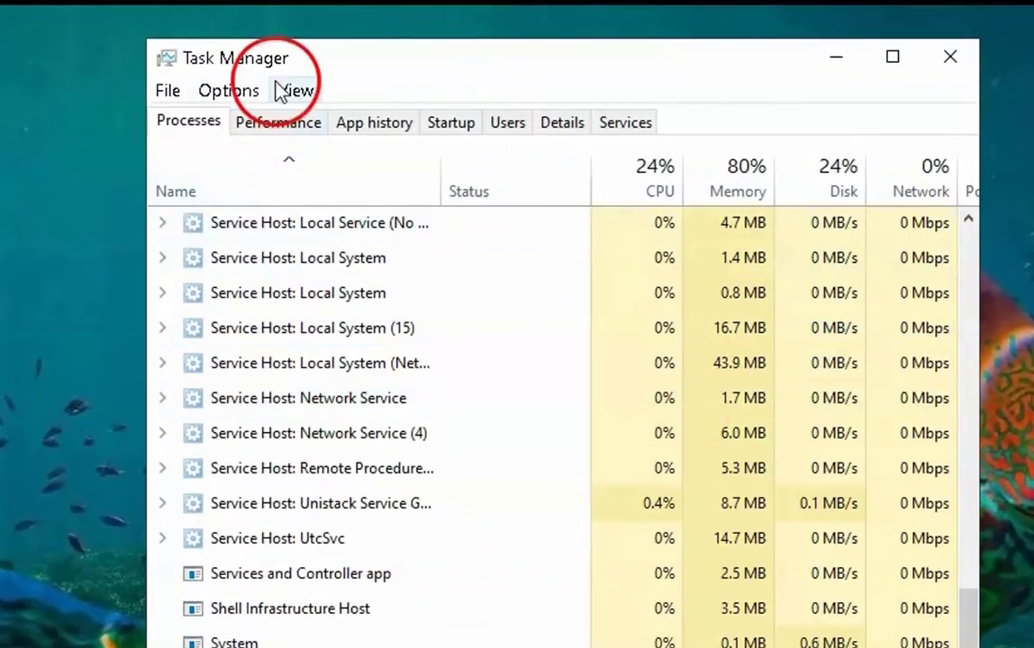
pyautogui.click(172, 93)
pyautogui.click(218, 122)
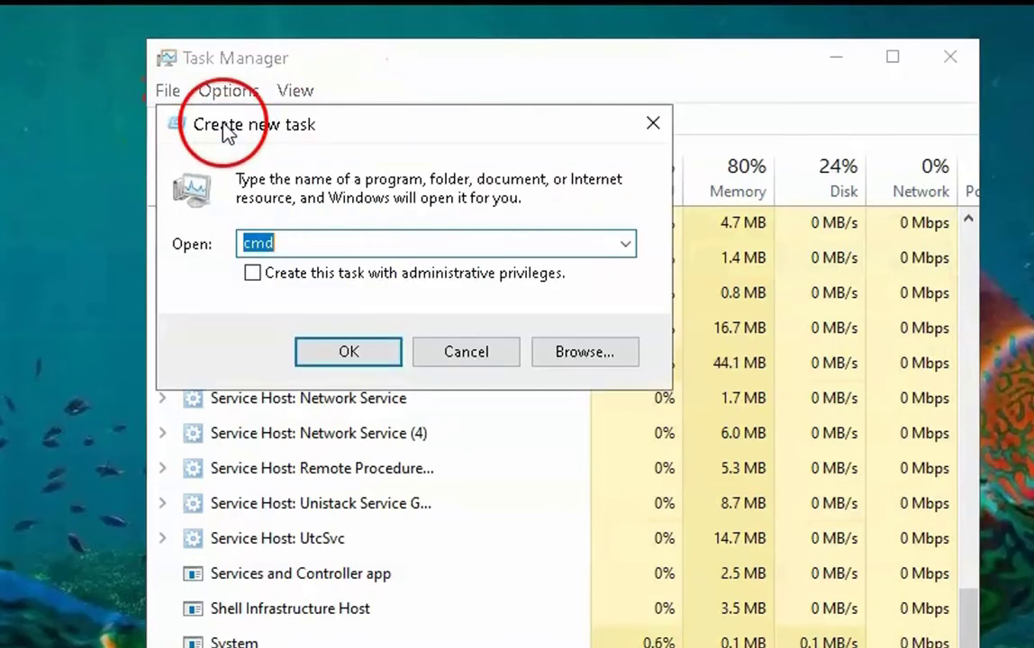
pyautogui.click(290, 242)
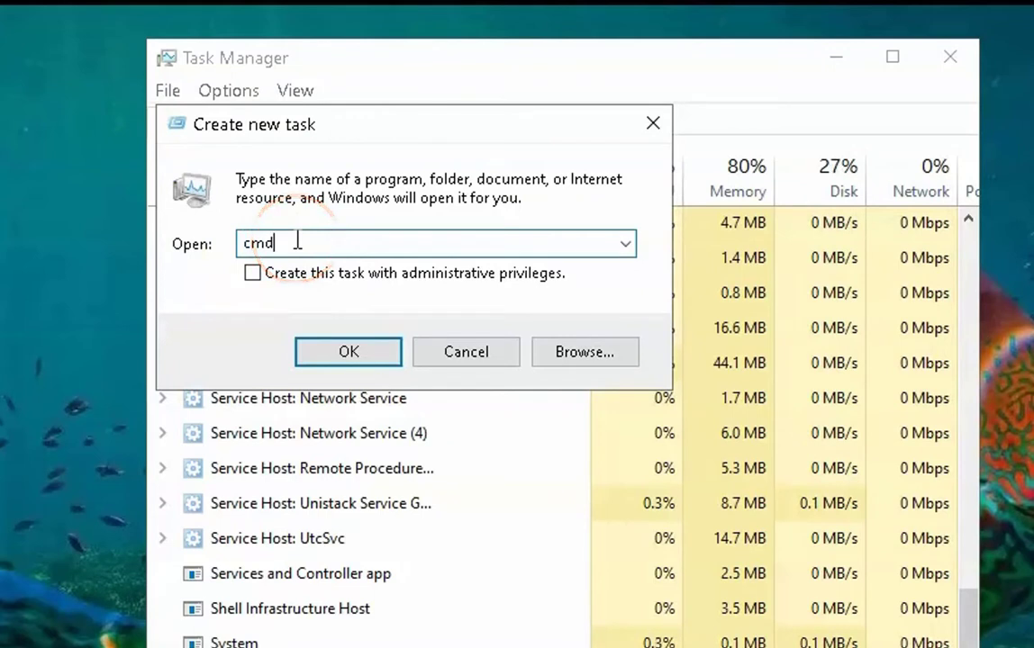
pyautogui.click(251, 274)
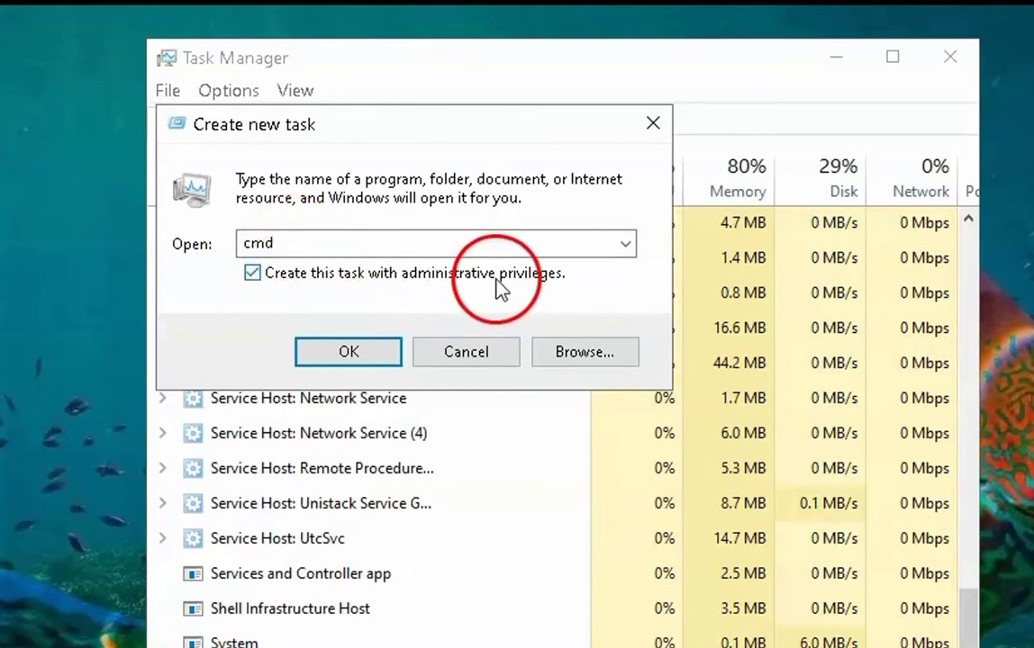
pyautogui.click(362, 356)
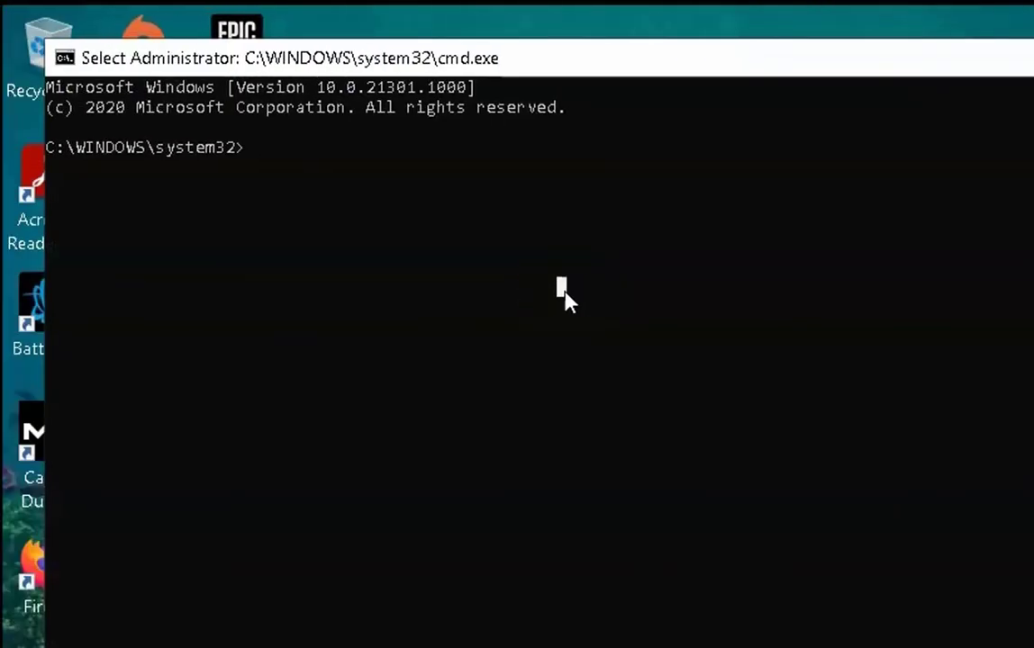
# - Run dism.exe /online /cleanup-image /restorehealth, then switch over to File Explorer
pyautogui.write('d')
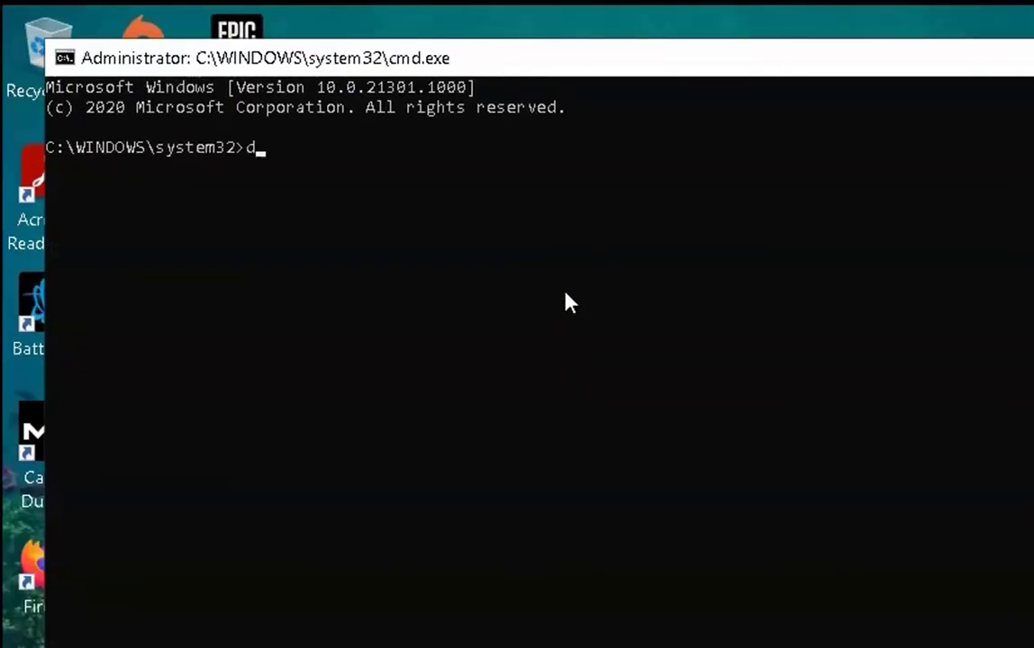
pyautogui.write('ism.exe /')
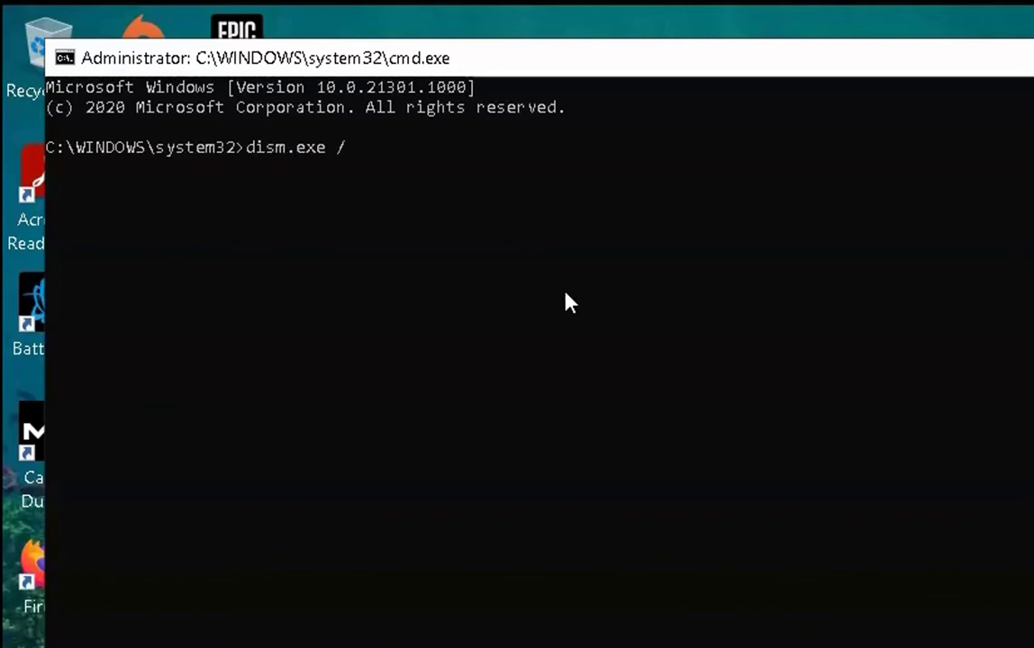
pyautogui.click(547, 292)
pyautogui.write('online /cleanup')
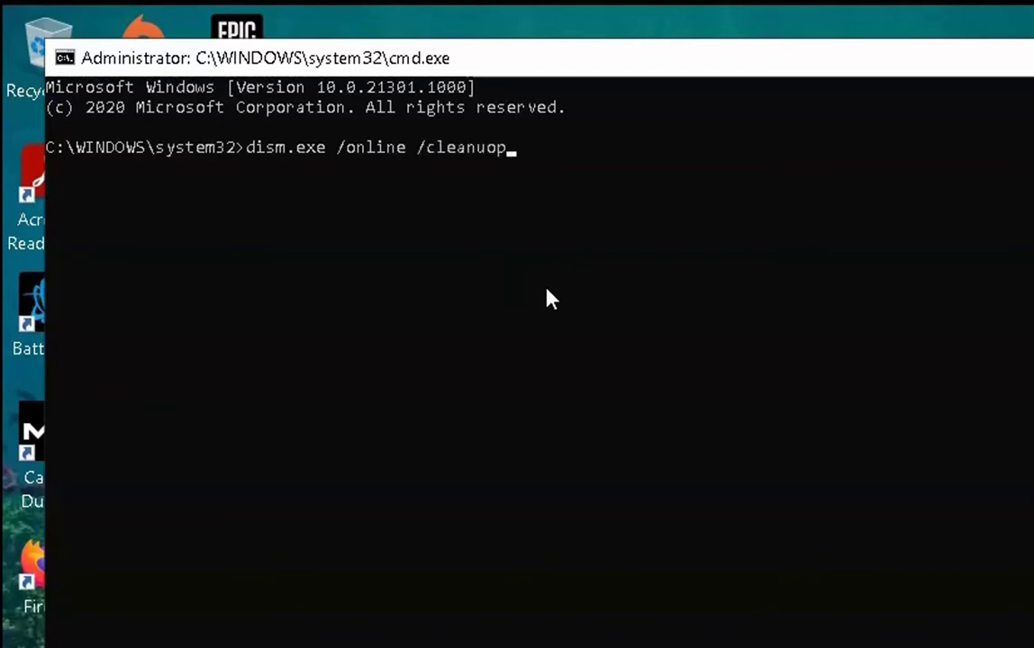
pyautogui.write('-image /rest')
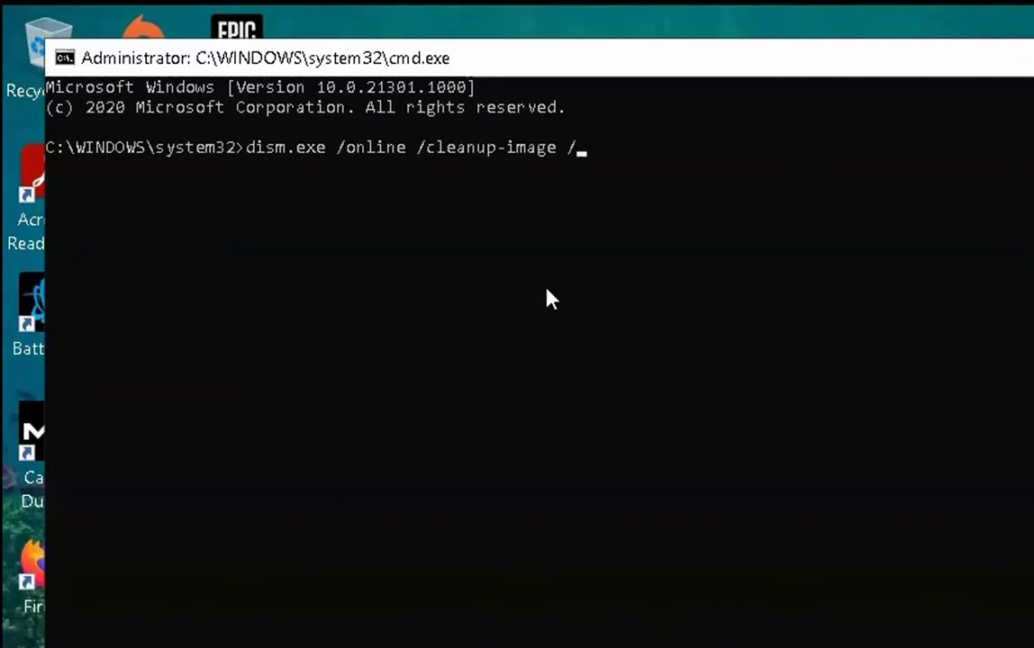
pyautogui.write('orehealth')
pyautogui.press('Return')
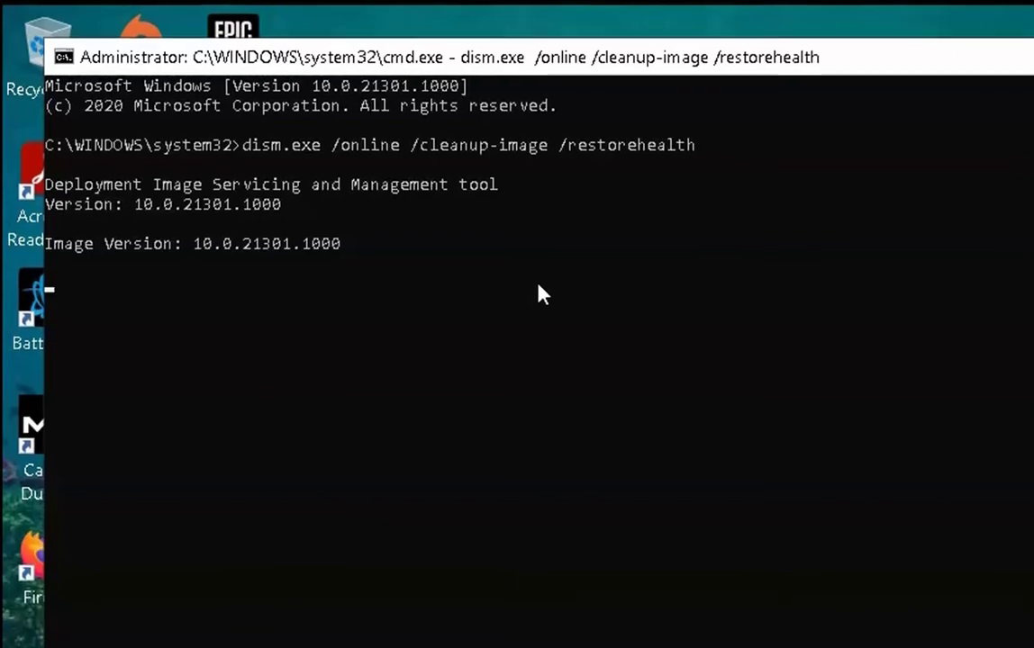
pyautogui.click(438, 358)
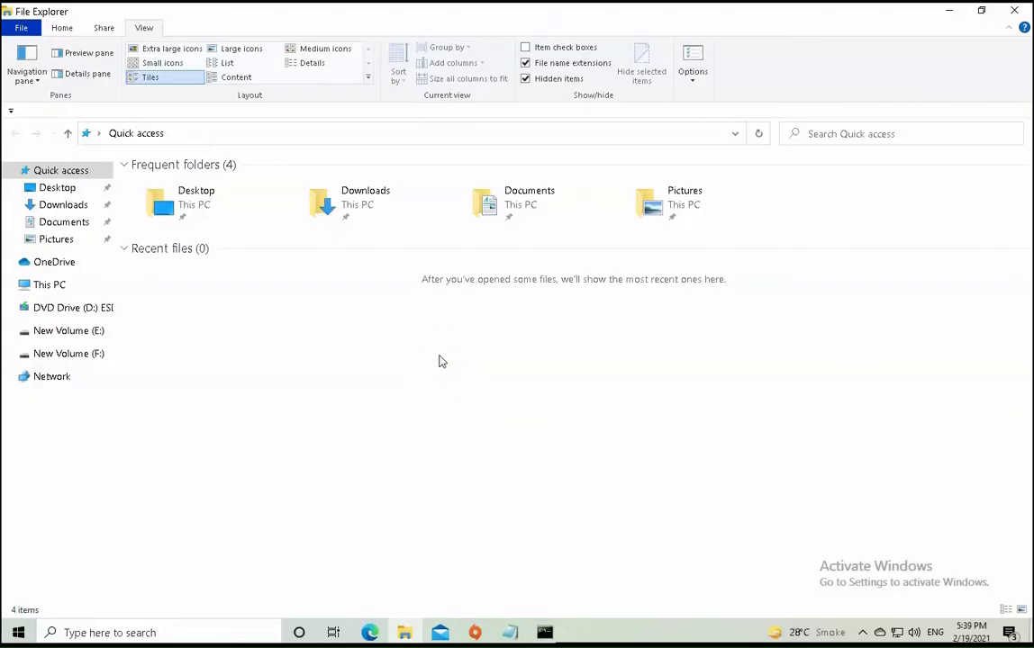
# - Open Control Panel's All Control Panel Items by running control from the Run dialog
pyautogui.press('super+r')
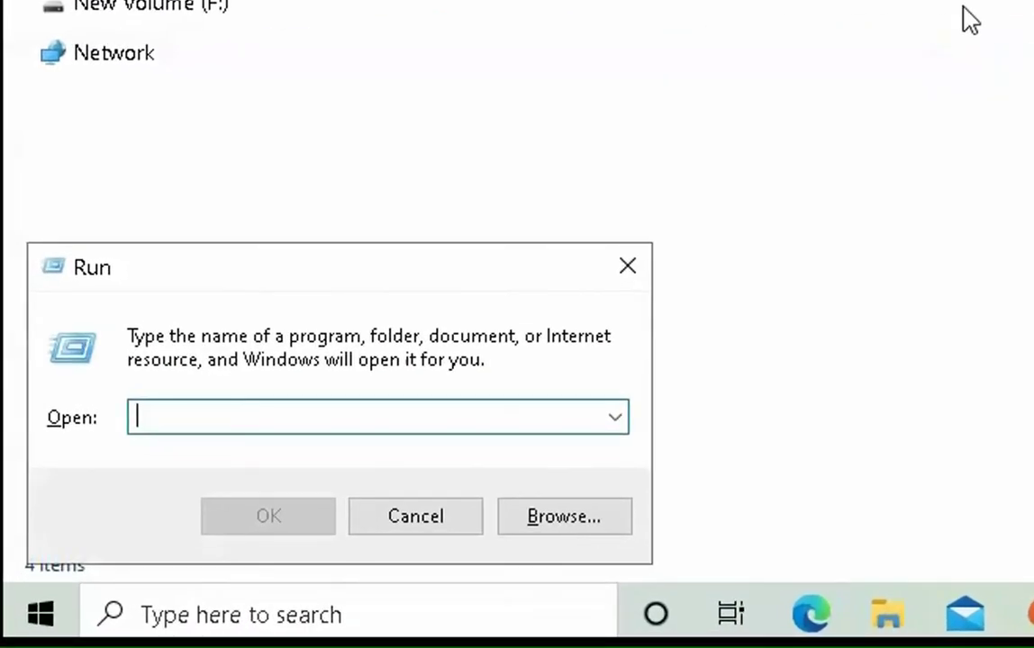
pyautogui.write('c')
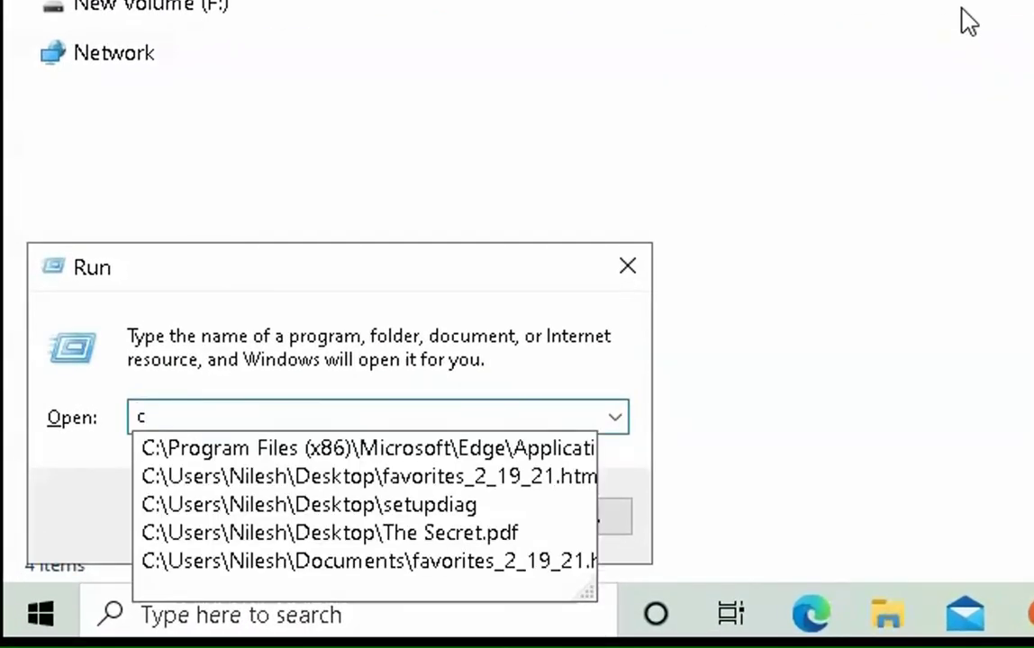
pyautogui.write('ontrol')
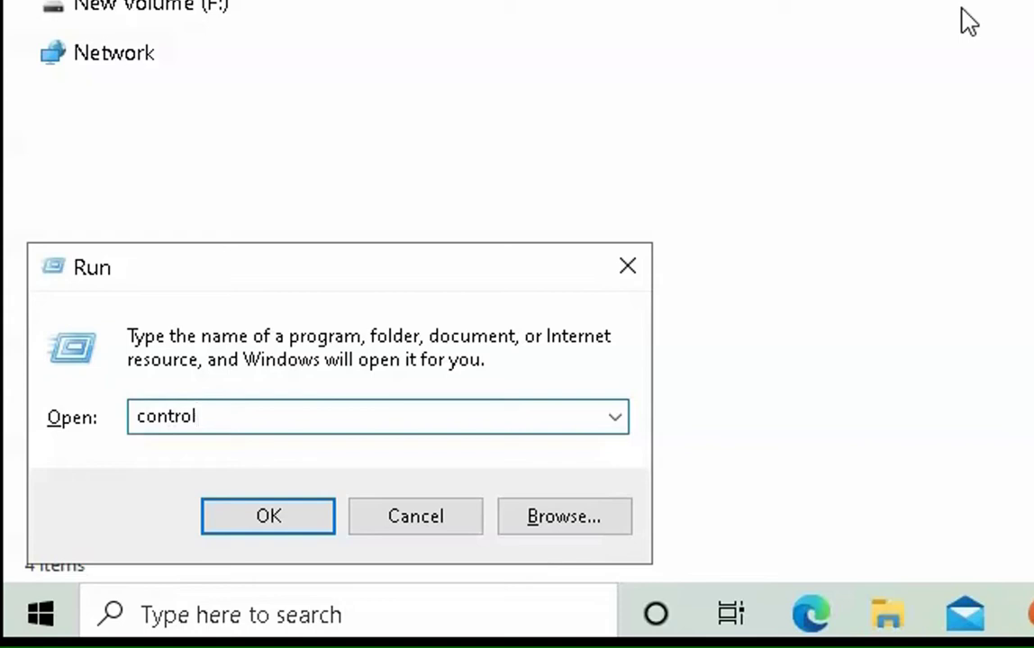
pyautogui.press('Return')
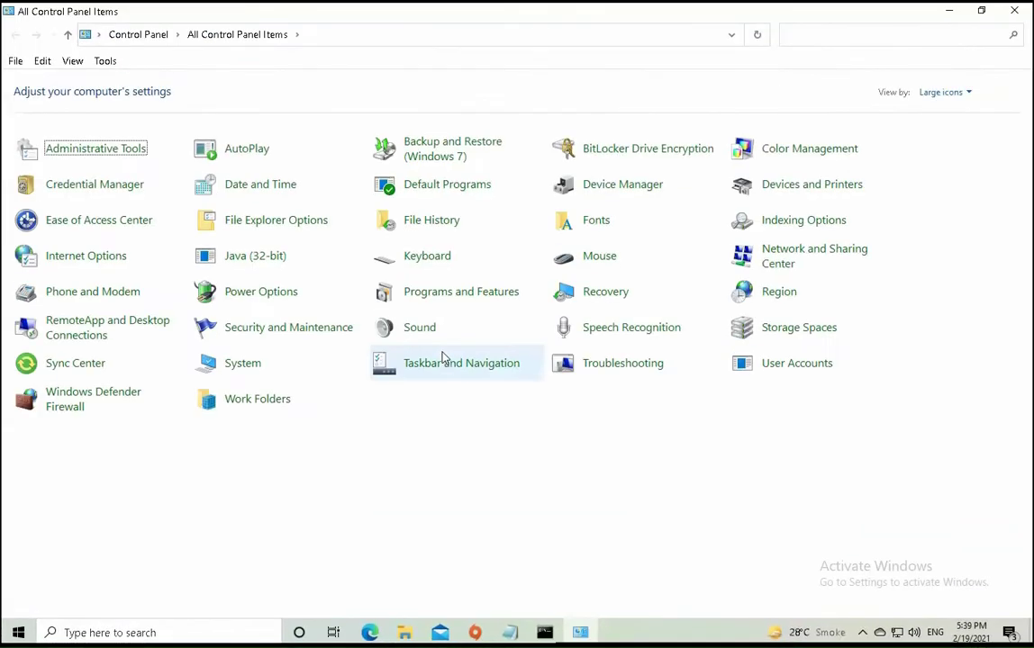
pyautogui.click(411, 346)
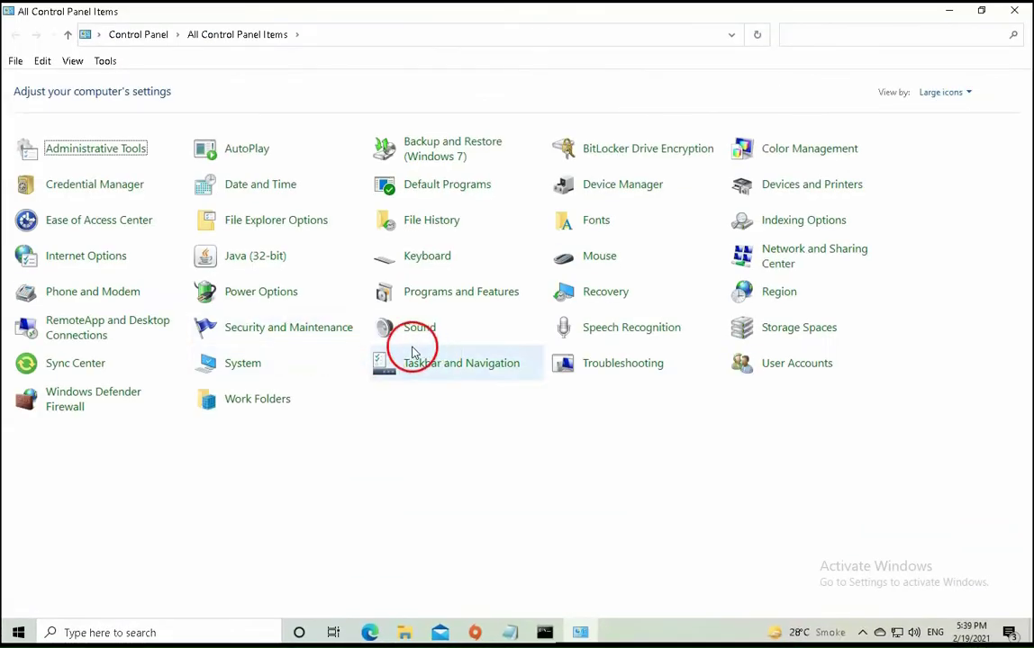
# - Clear the history in File Explorer Options and verify Quick access shows 0 recent files
pyautogui.click(293, 225)
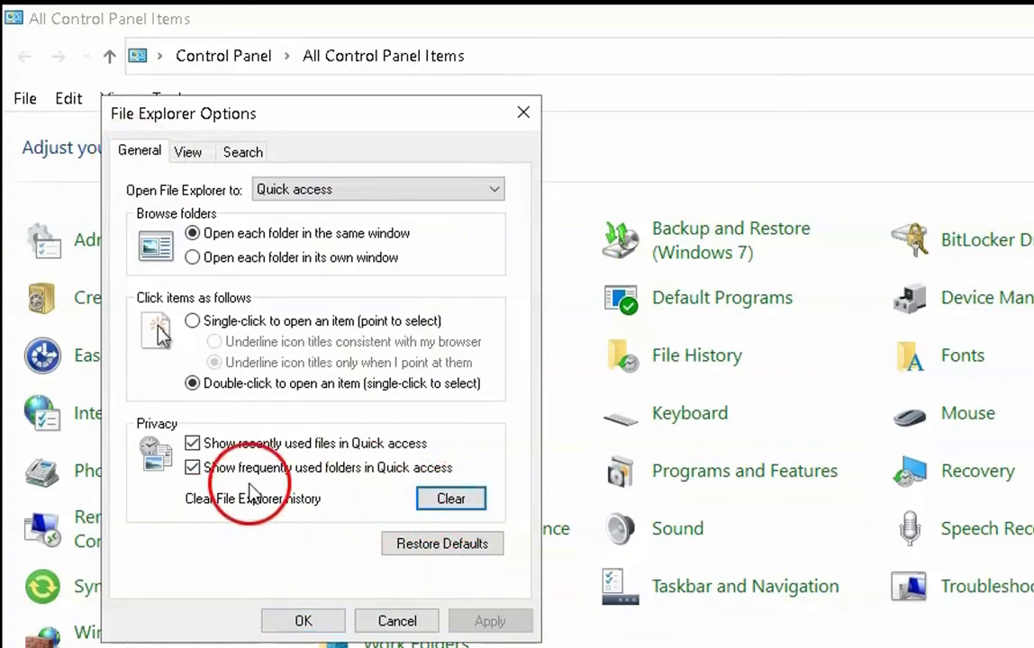
pyautogui.click(302, 620)
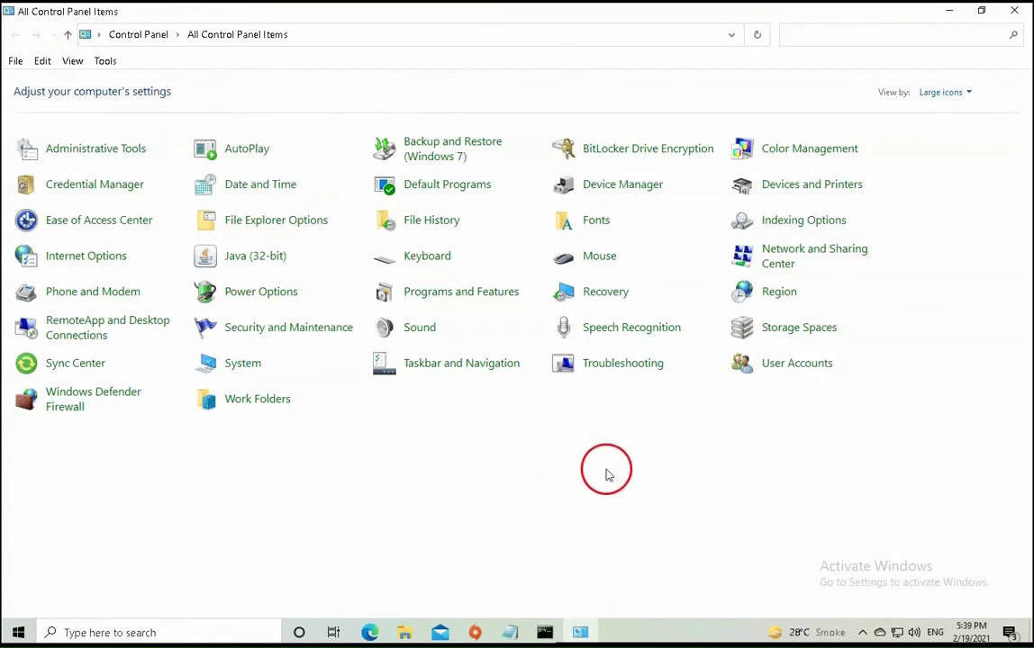
pyautogui.press('super+e')
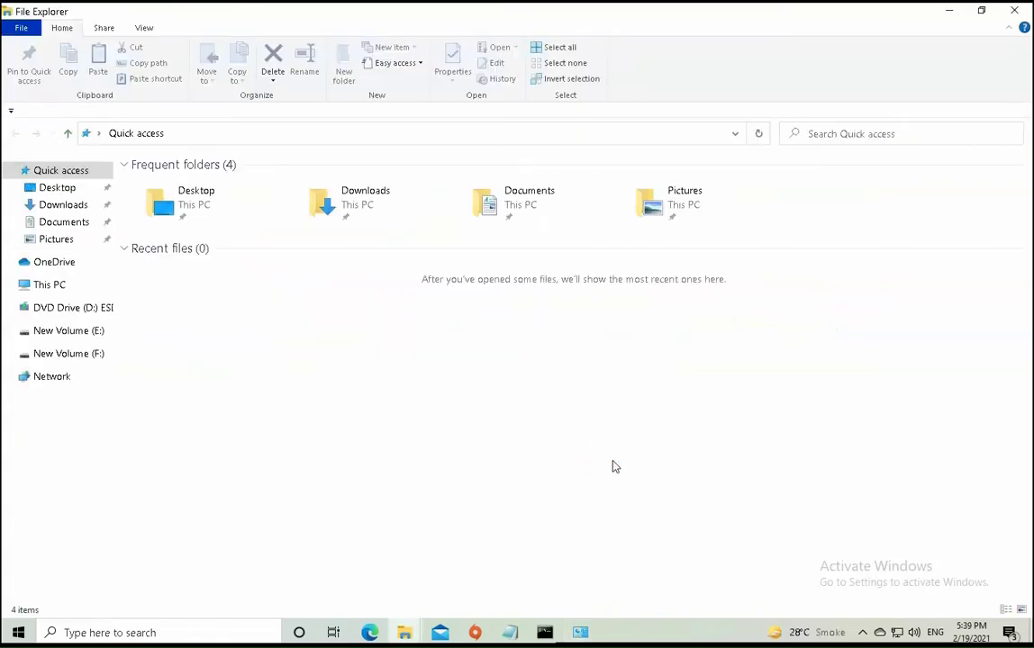
pyautogui.click(944, 12)
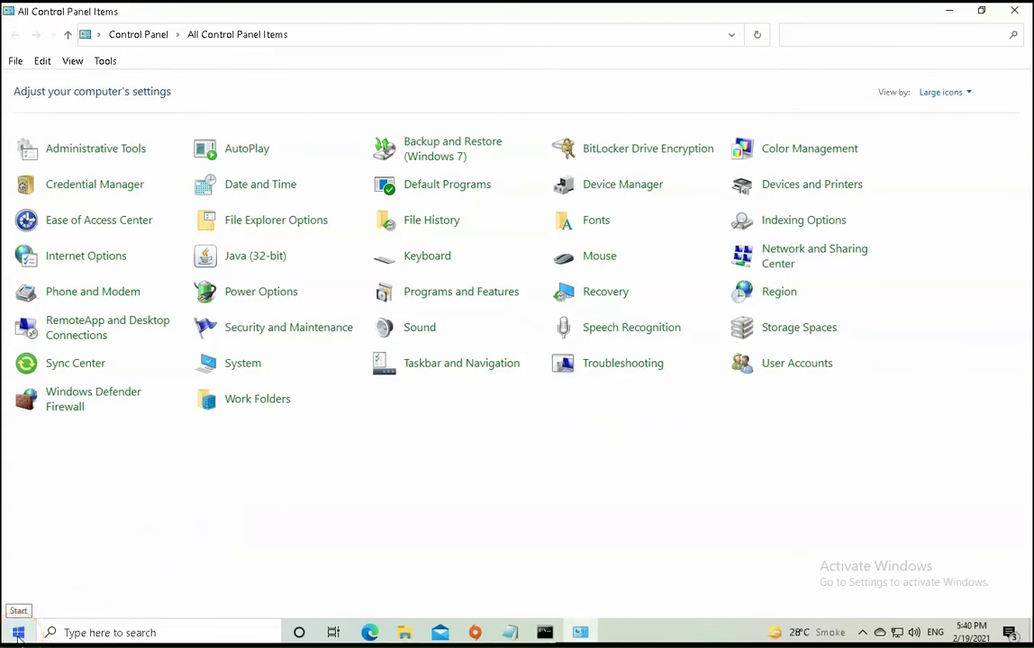
# - Check display scaling in System settings, keep 100% (Recommended), and return to Settings home
pyautogui.rightClick(18, 634)
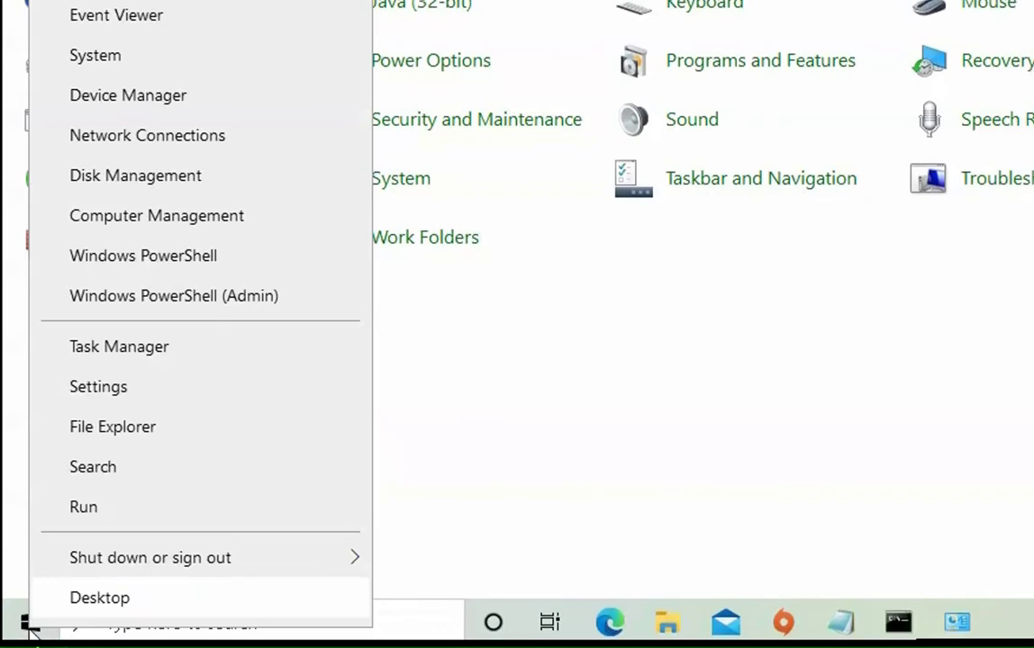
pyautogui.click(81, 395)
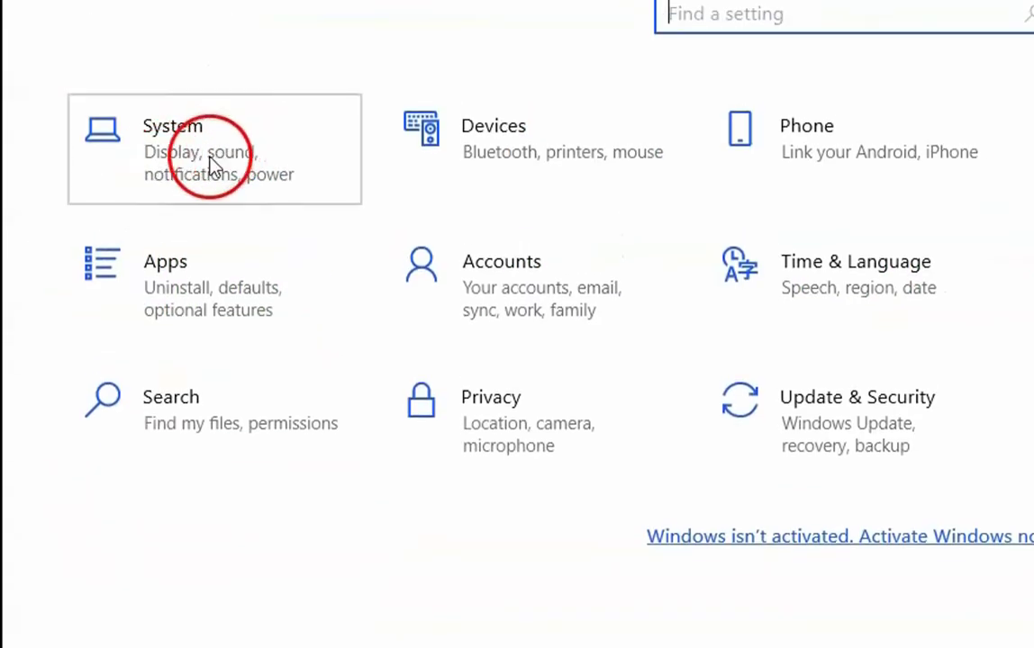
pyautogui.click(210, 164)
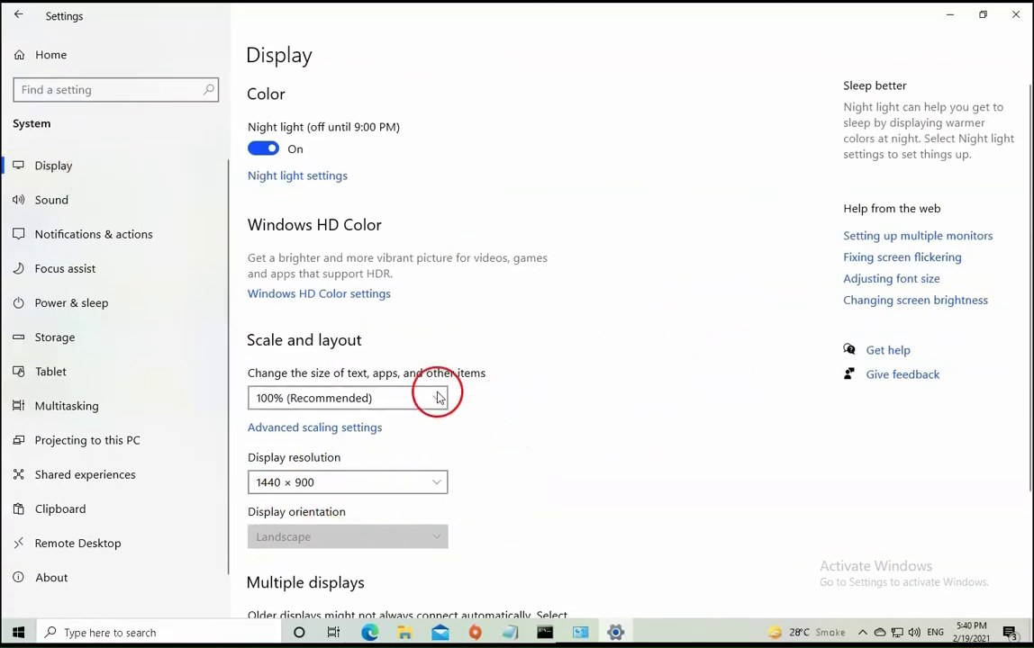
pyautogui.click(302, 398)
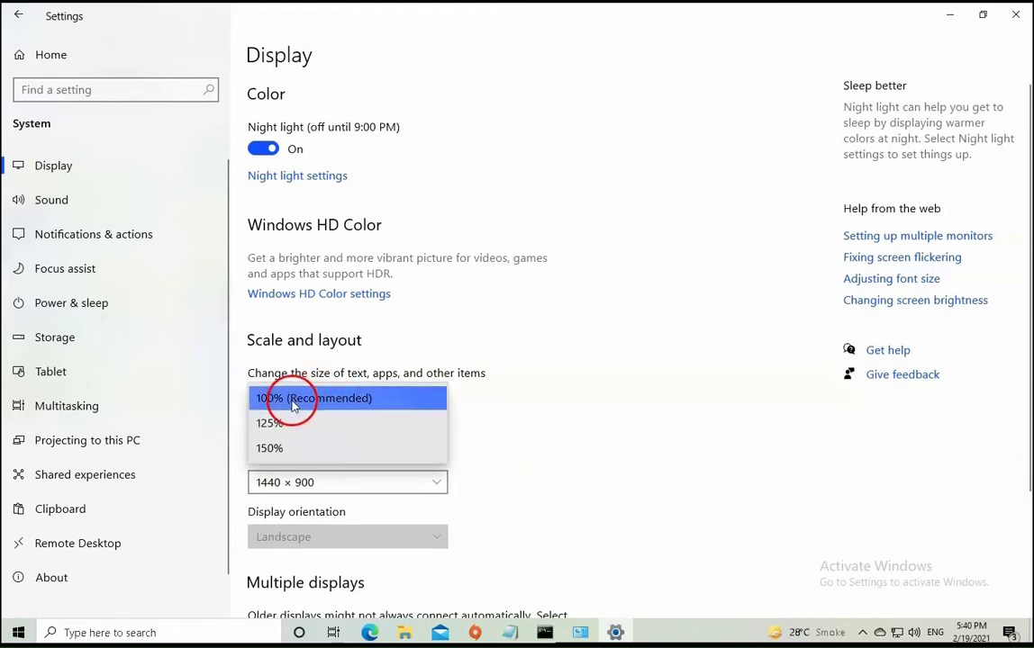
pyautogui.click(372, 403)
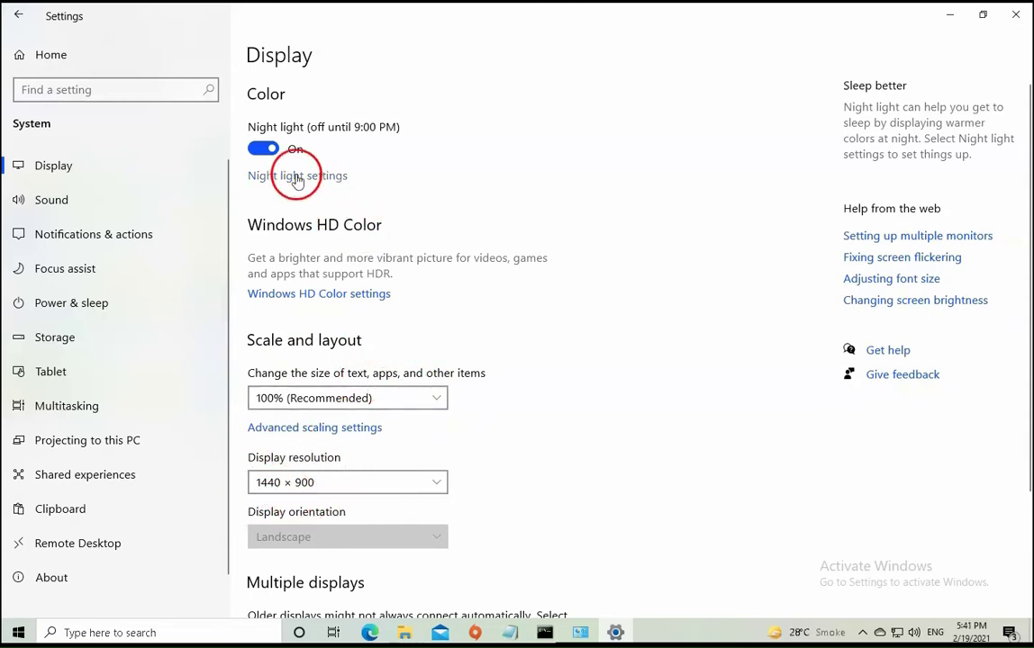
pyautogui.click(51, 54)
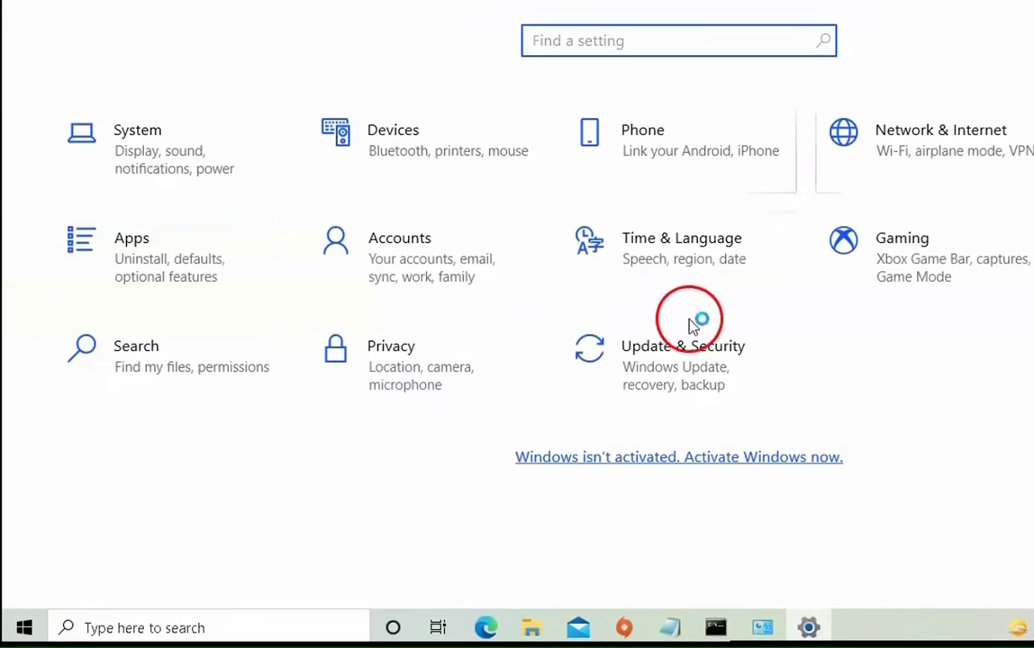
# - View Windows Update under Update & Security, showing build 21313.1000 pending a restart
pyautogui.click(707, 365)
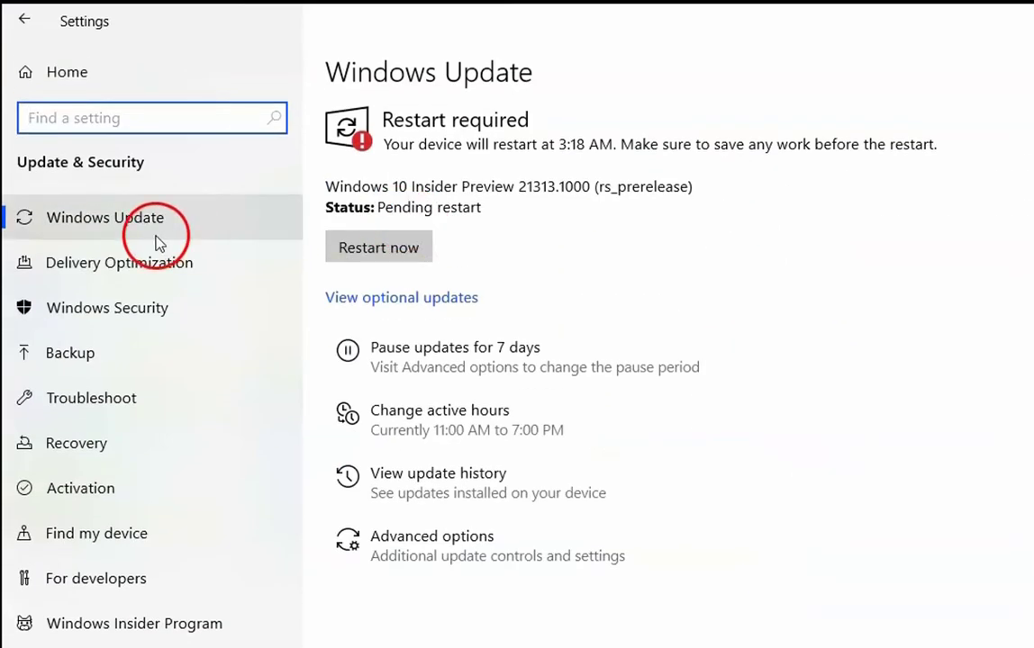
pyautogui.click(120, 56)
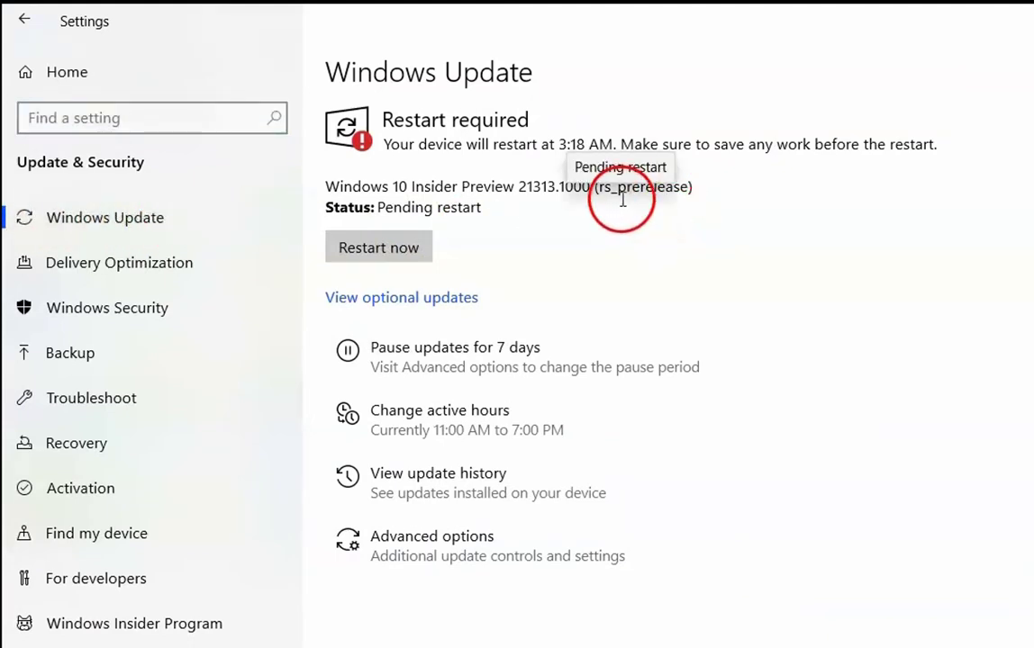
pyautogui.click(479, 208)
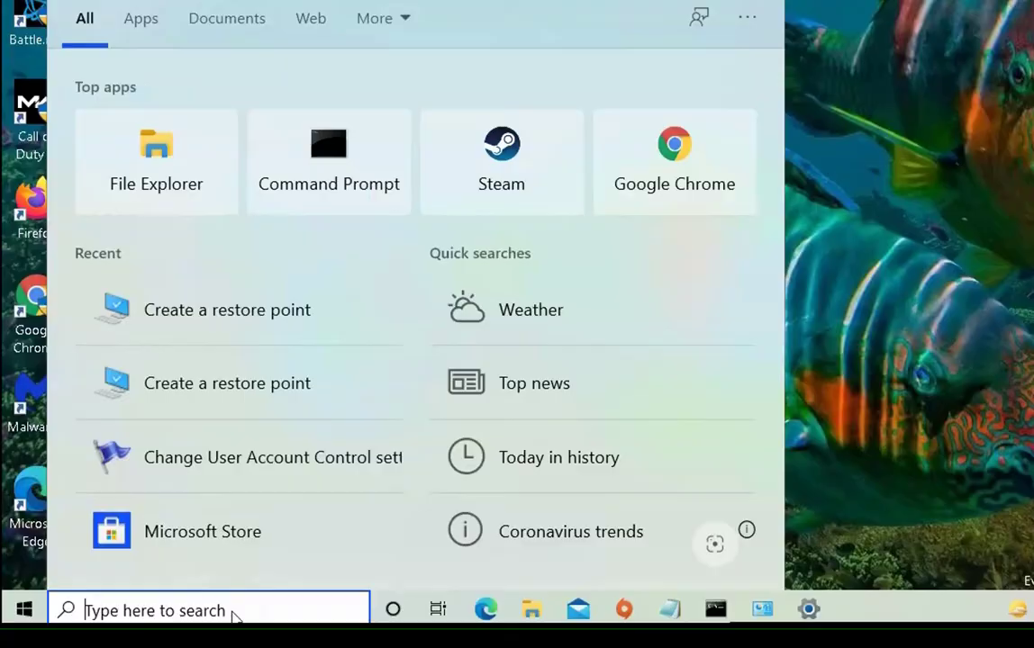
# - Open Create a restore point, confirm protection is Off on all drives, and close System Properties
pyautogui.write('system')
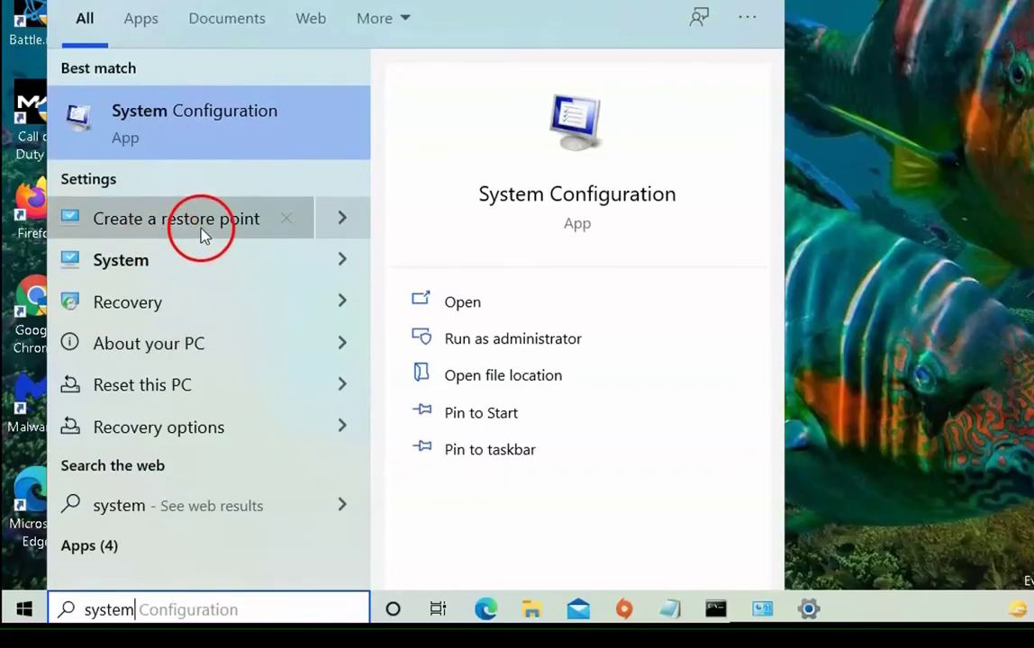
pyautogui.click(221, 232)
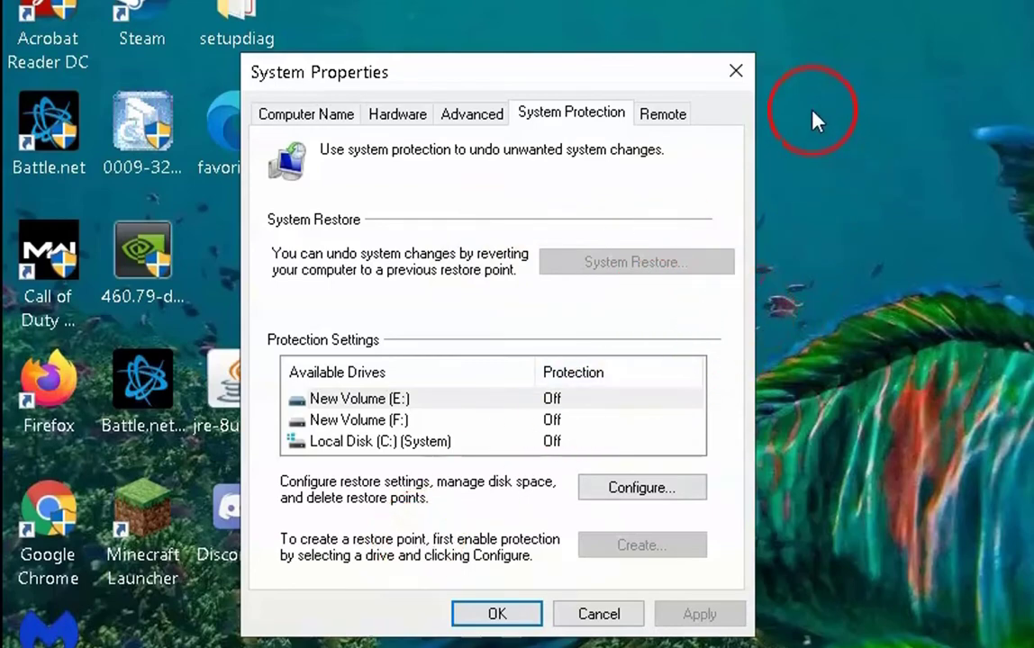
pyautogui.click(743, 83)
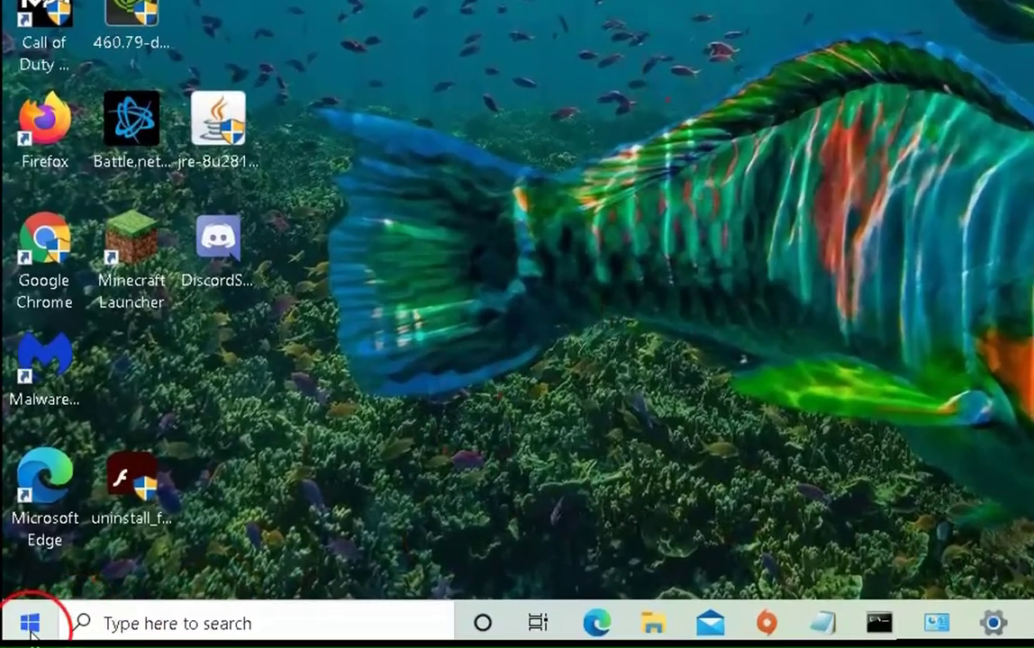
# - Start Reset this PC from Settings > Update & Security > Recovery
pyautogui.rightClick(27, 622)
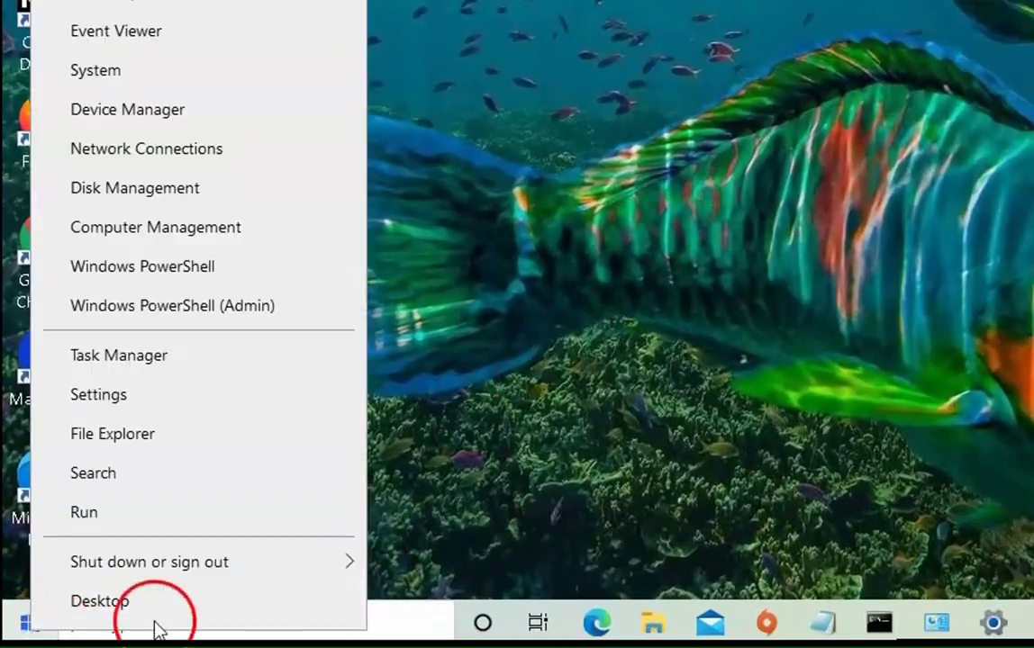
pyautogui.click(157, 399)
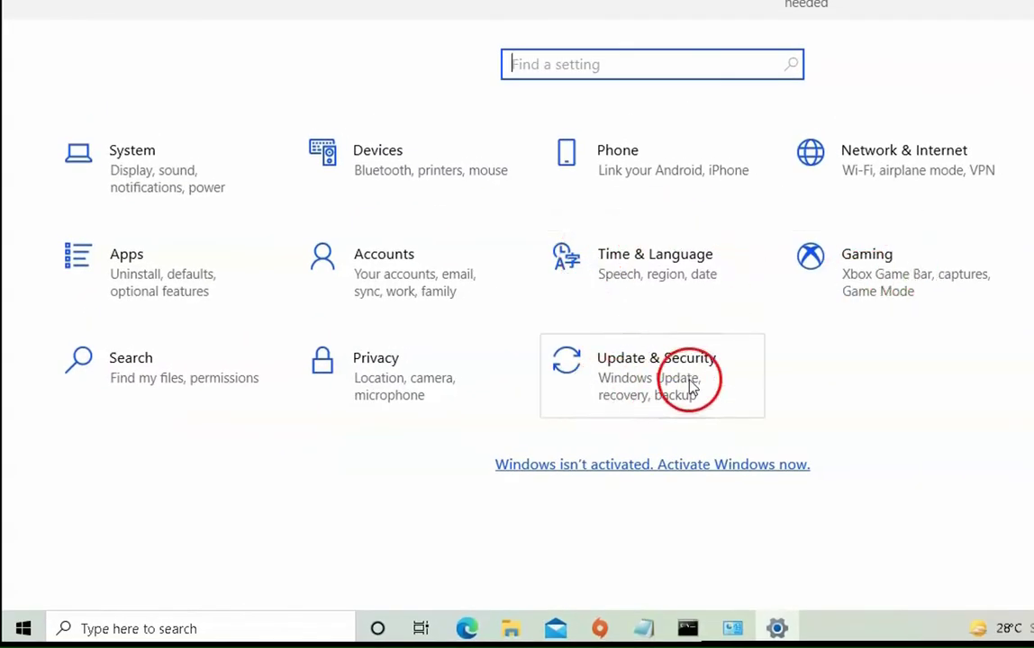
pyautogui.click(688, 380)
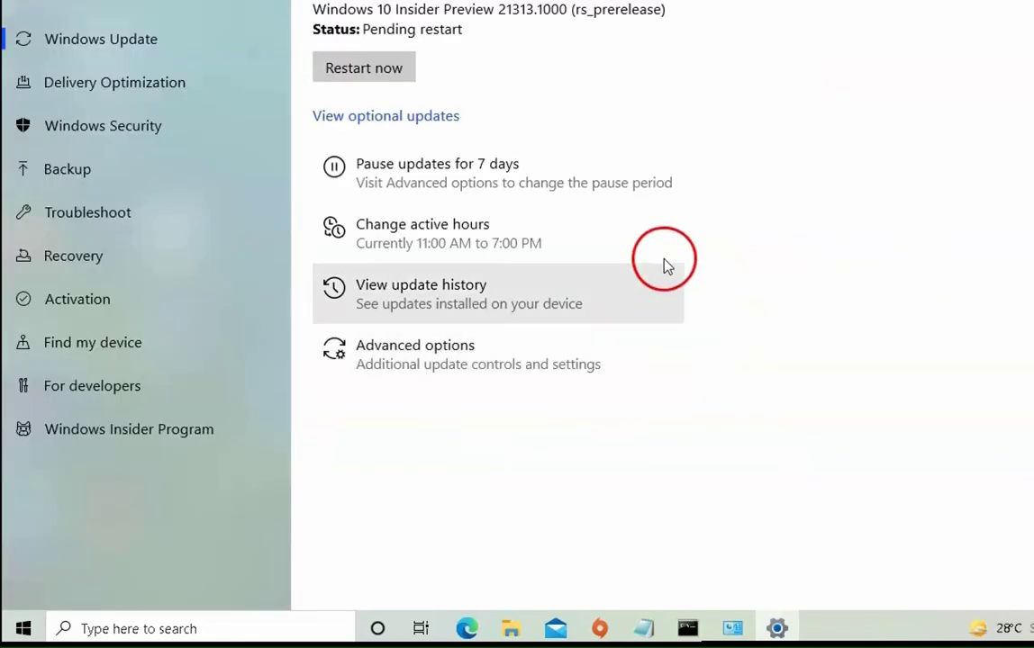
pyautogui.click(190, 270)
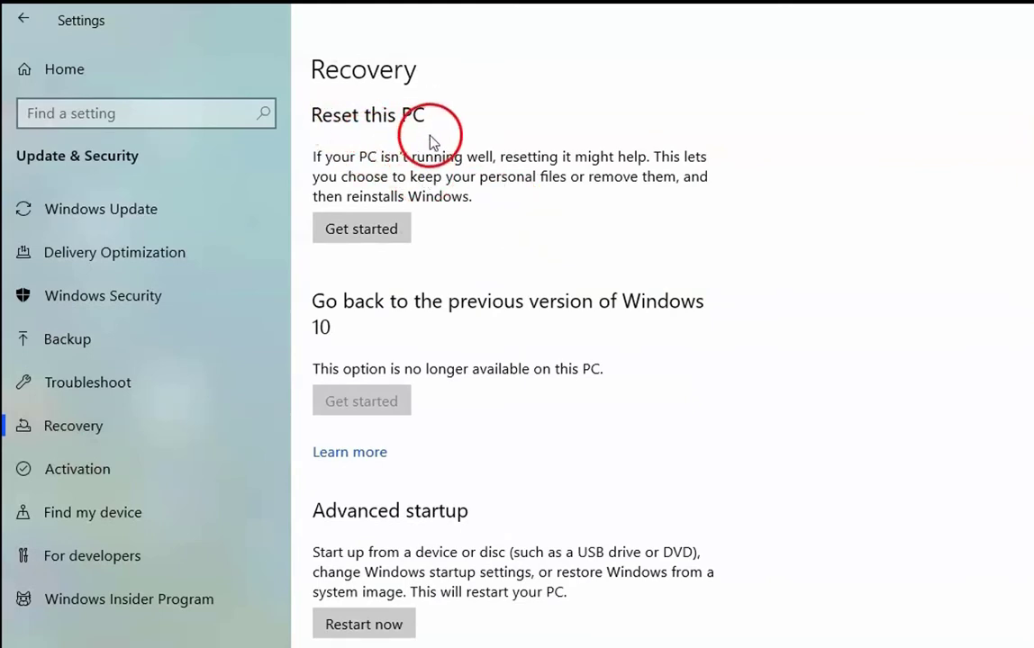
pyautogui.click(361, 230)
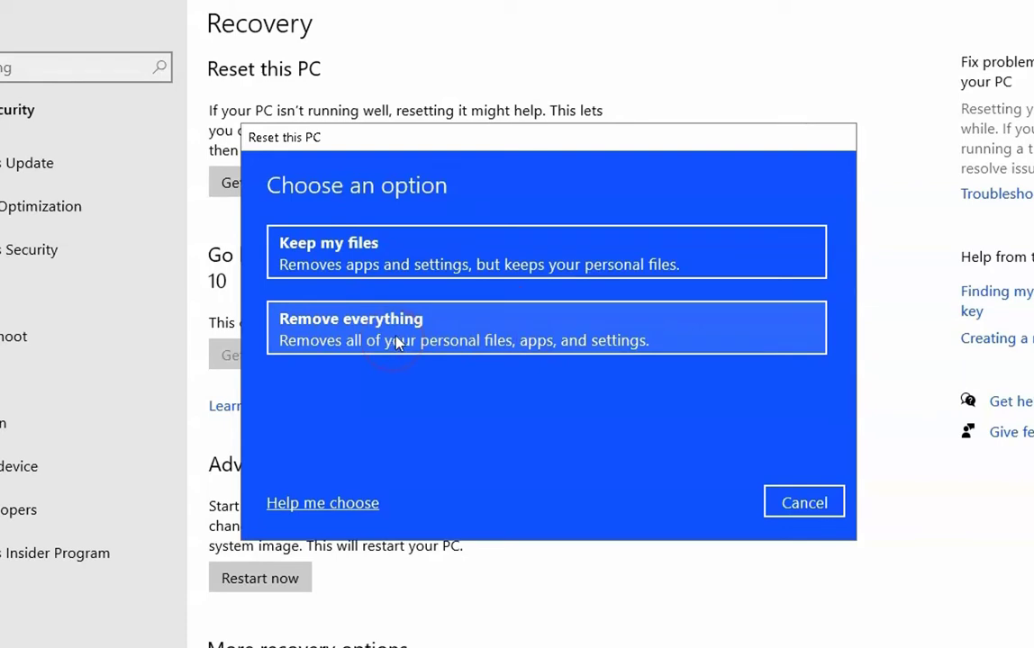
# - Choose Keep my files with a local reinstall, leaving Download Windows off, and continue to the summary
pyautogui.click(343, 257)
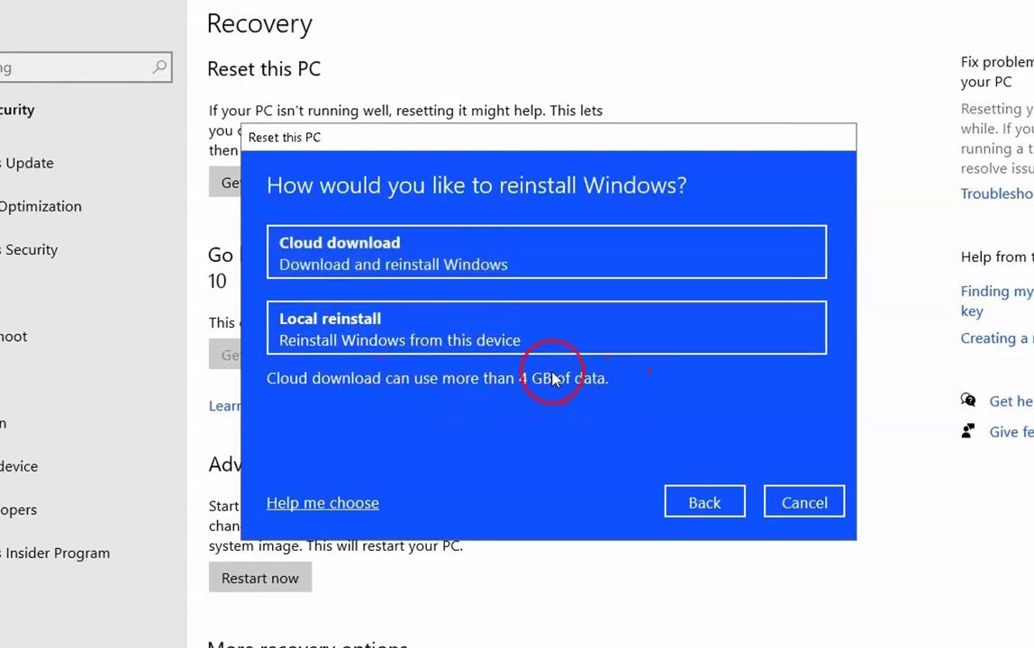
pyautogui.click(444, 338)
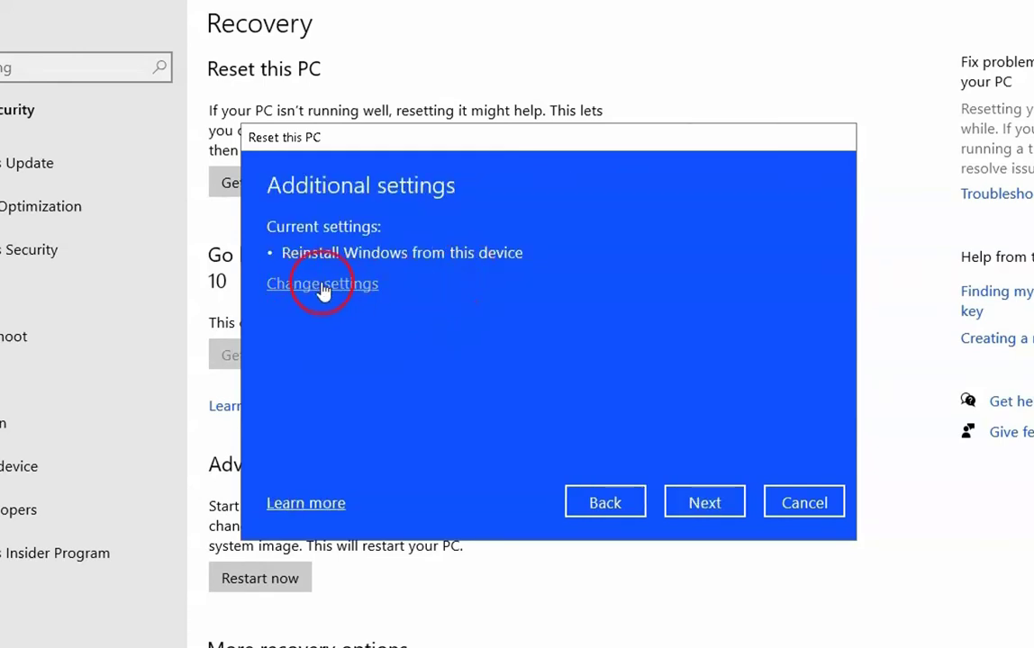
pyautogui.click(370, 284)
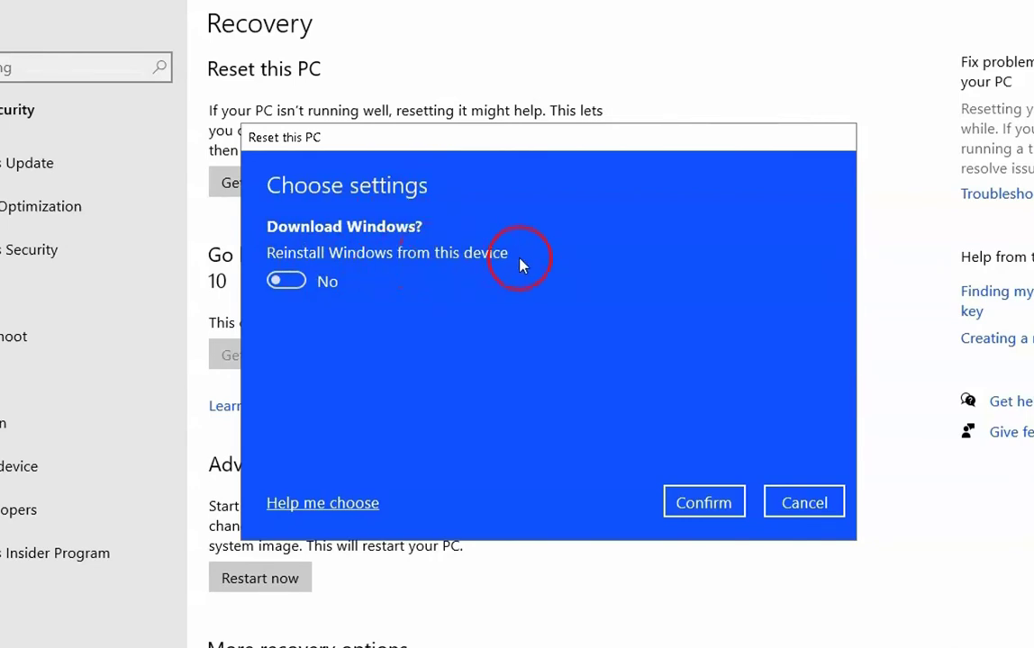
pyautogui.click(297, 283)
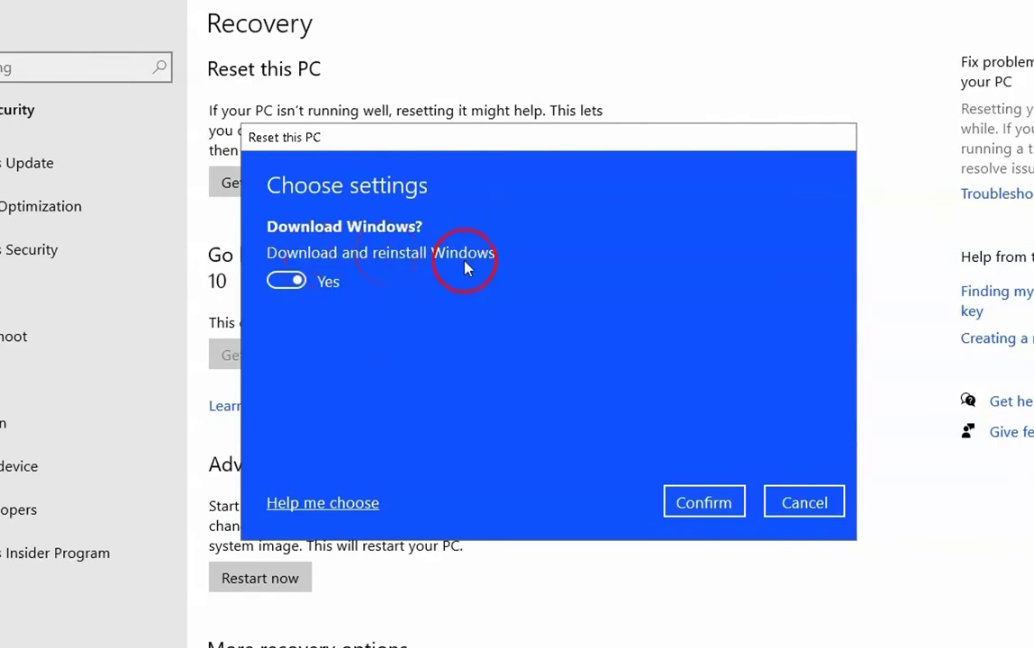
pyautogui.click(281, 283)
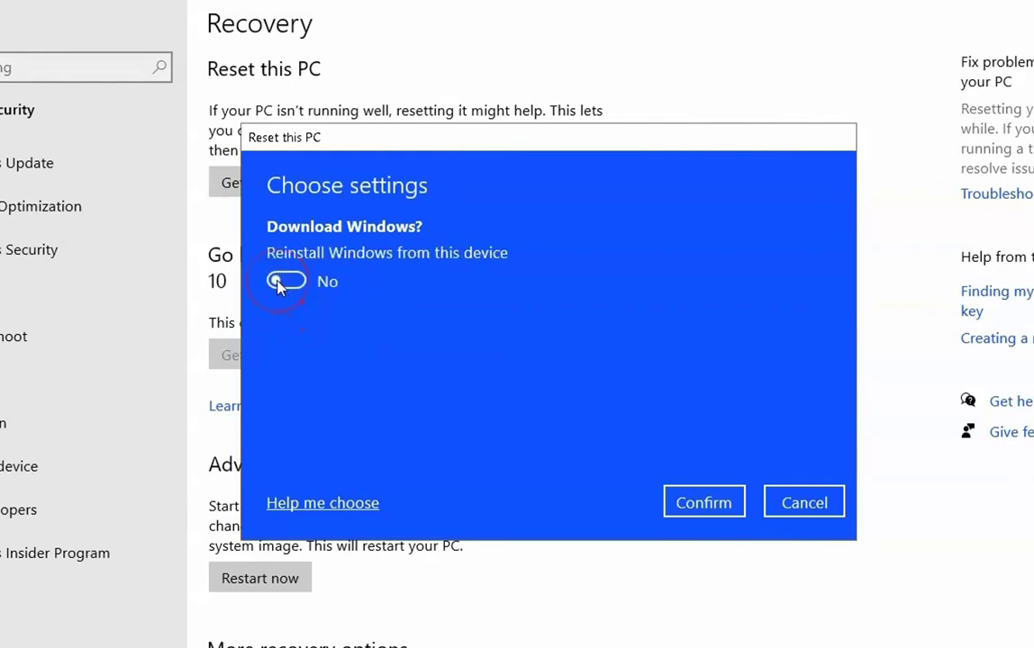
pyautogui.click(690, 509)
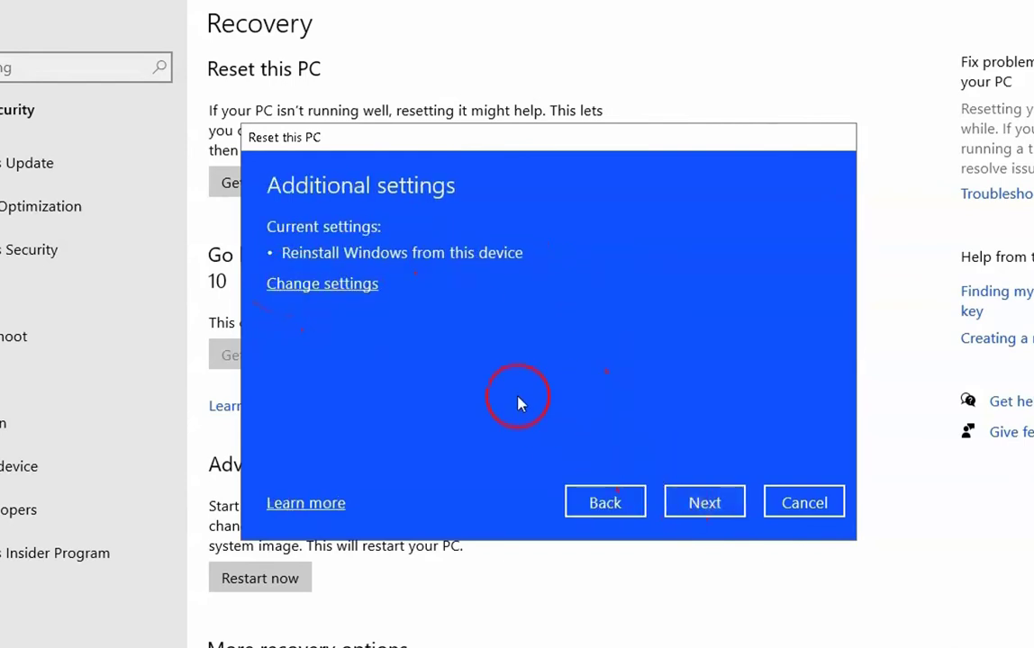
pyautogui.click(719, 506)
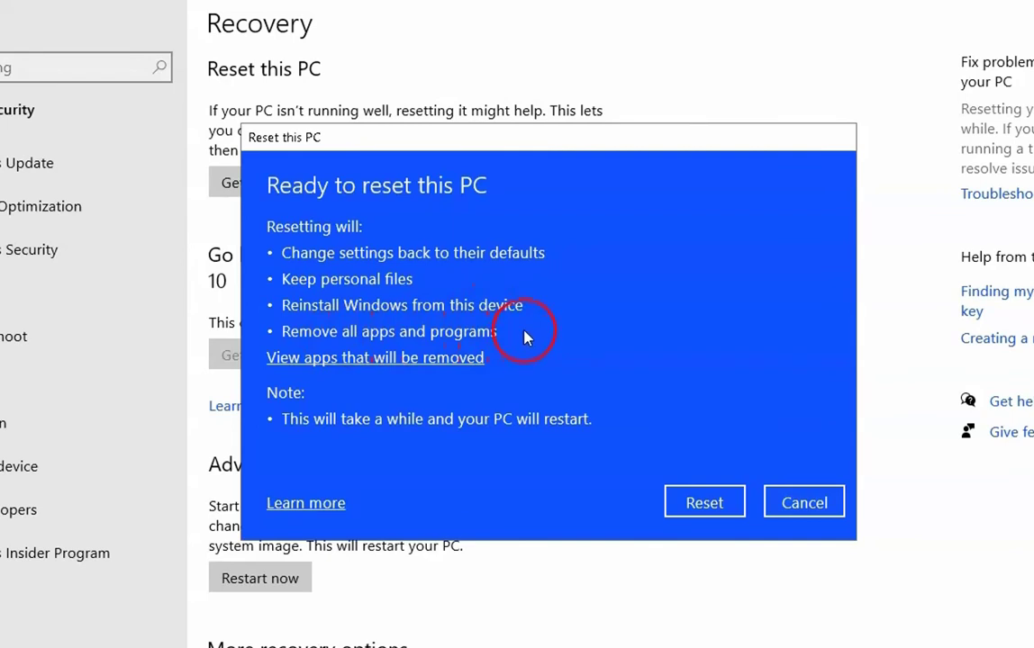
pyautogui.click(369, 360)
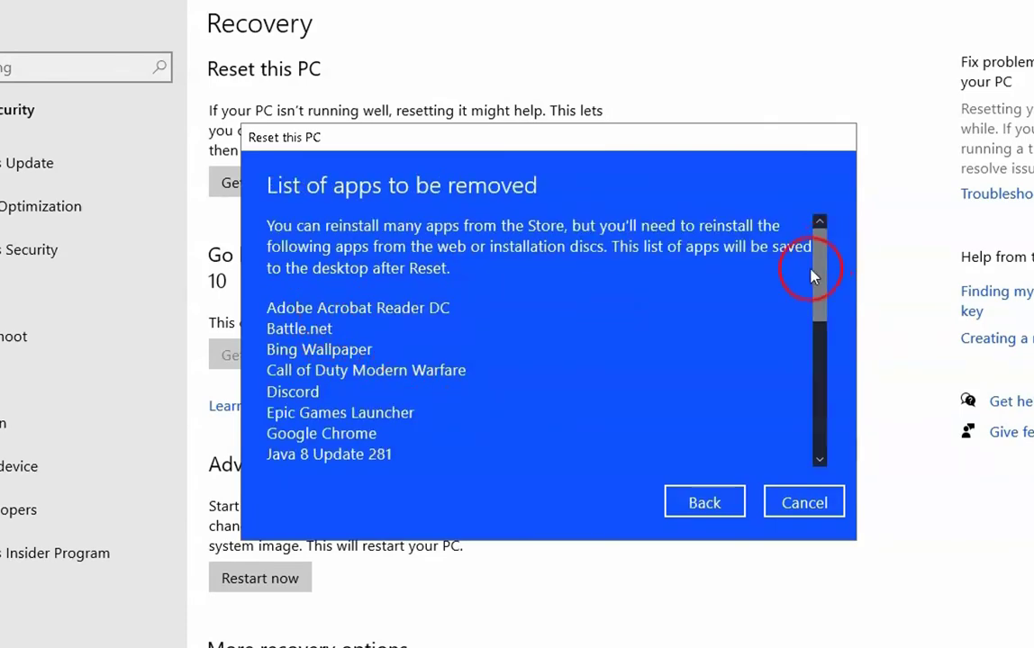
pyautogui.moveTo(820, 288); pyautogui.dragTo(835, 210)
pyautogui.click(707, 505)
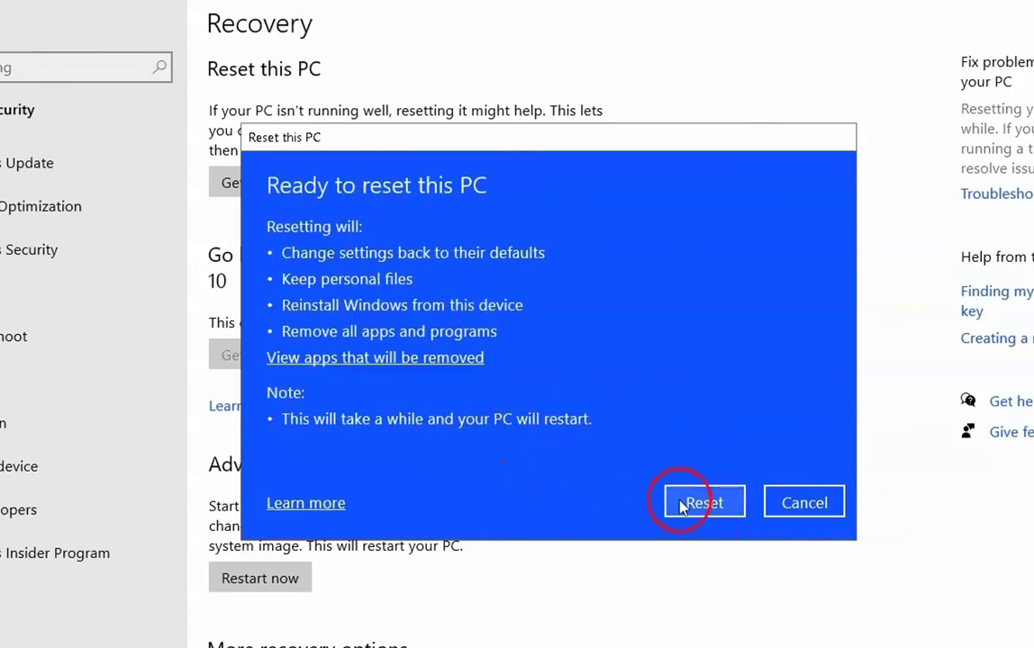